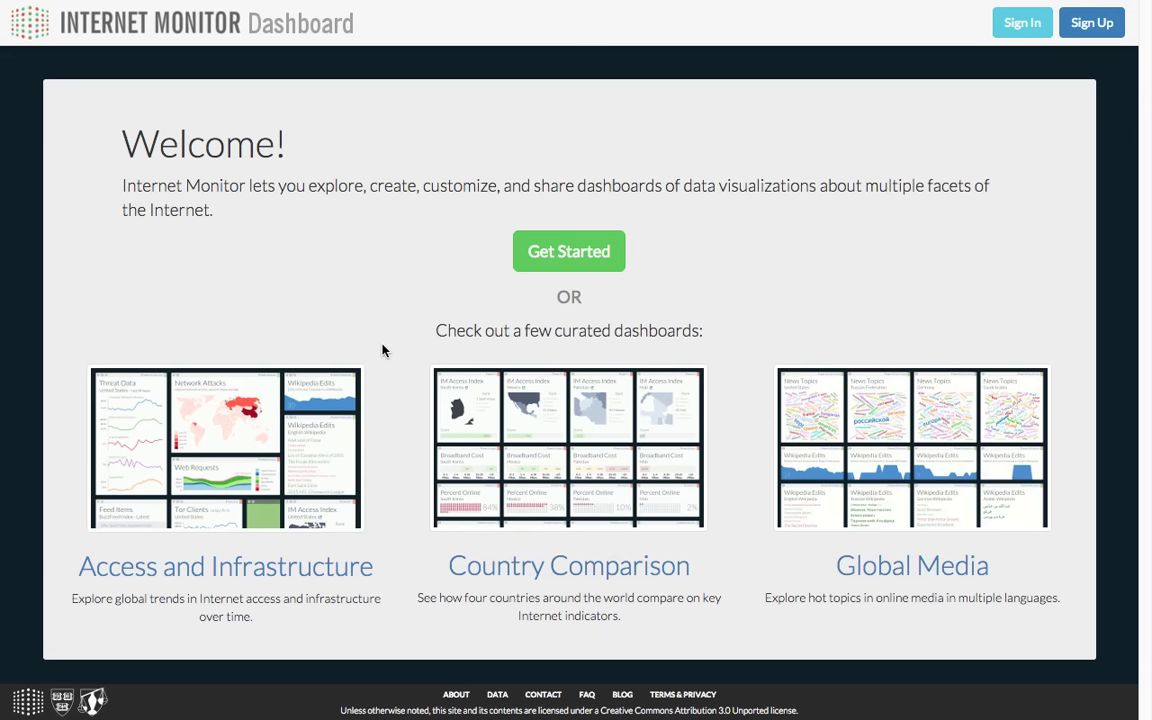
# Step: Sign in with the saved account details and start a new empty dashboard with Get Started
pyautogui.click(562, 262)
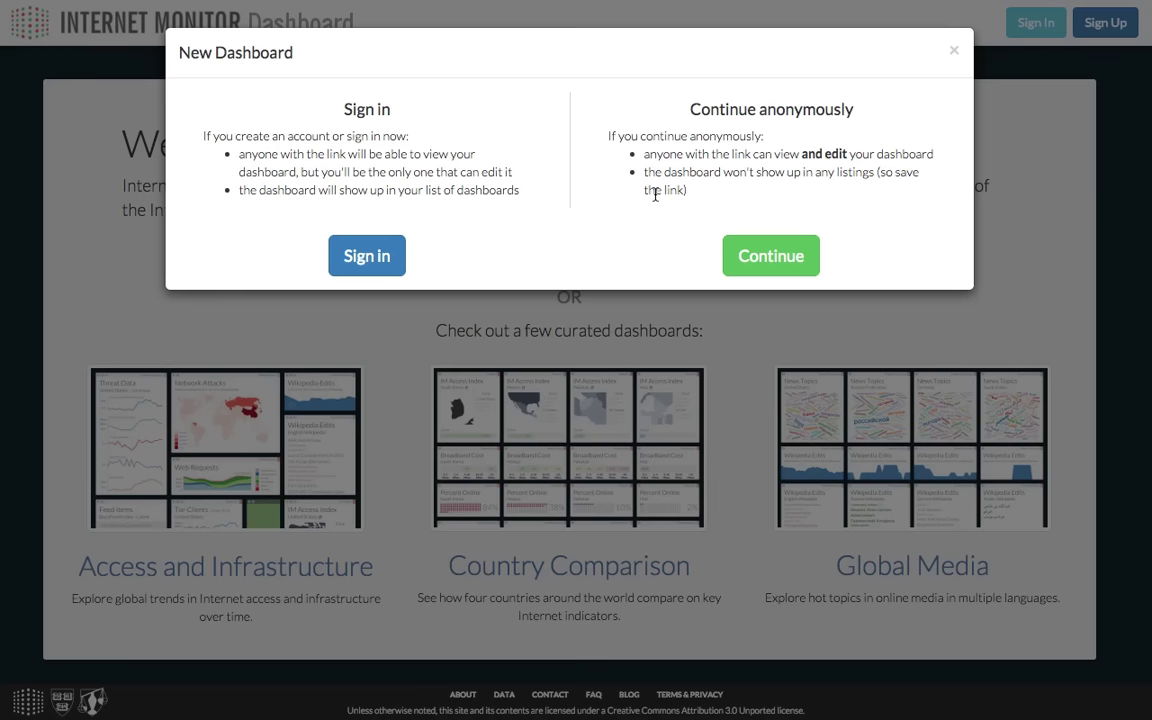
pyautogui.click(365, 252)
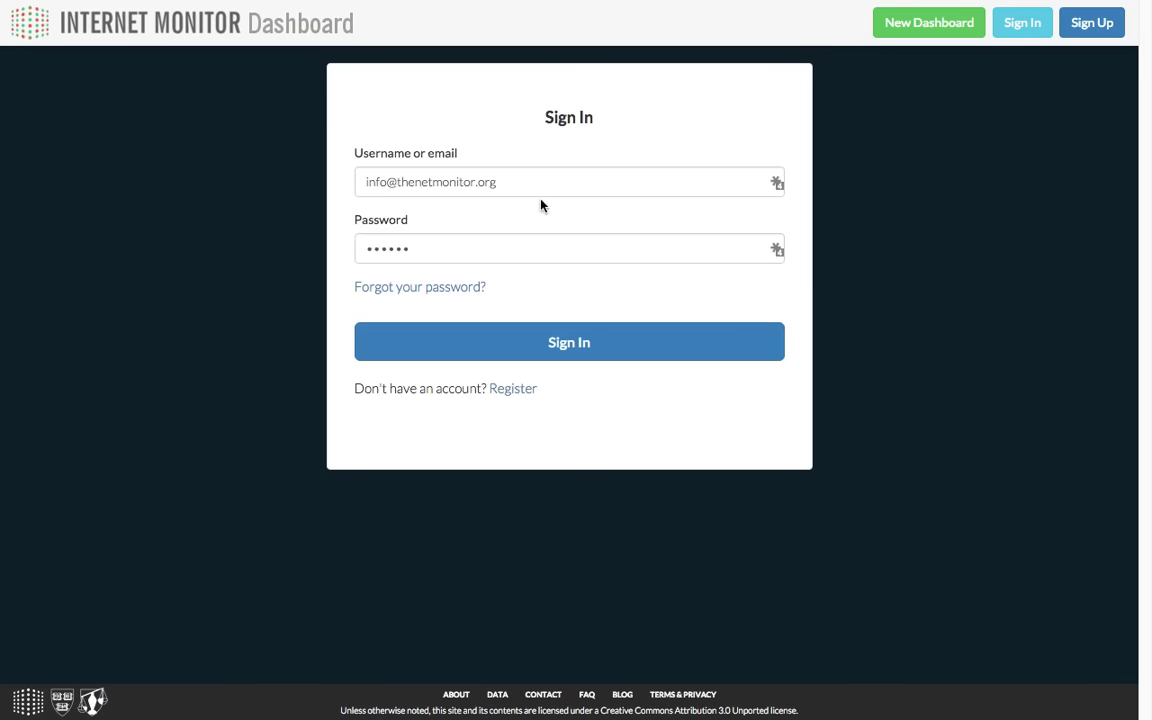
pyautogui.click(589, 350)
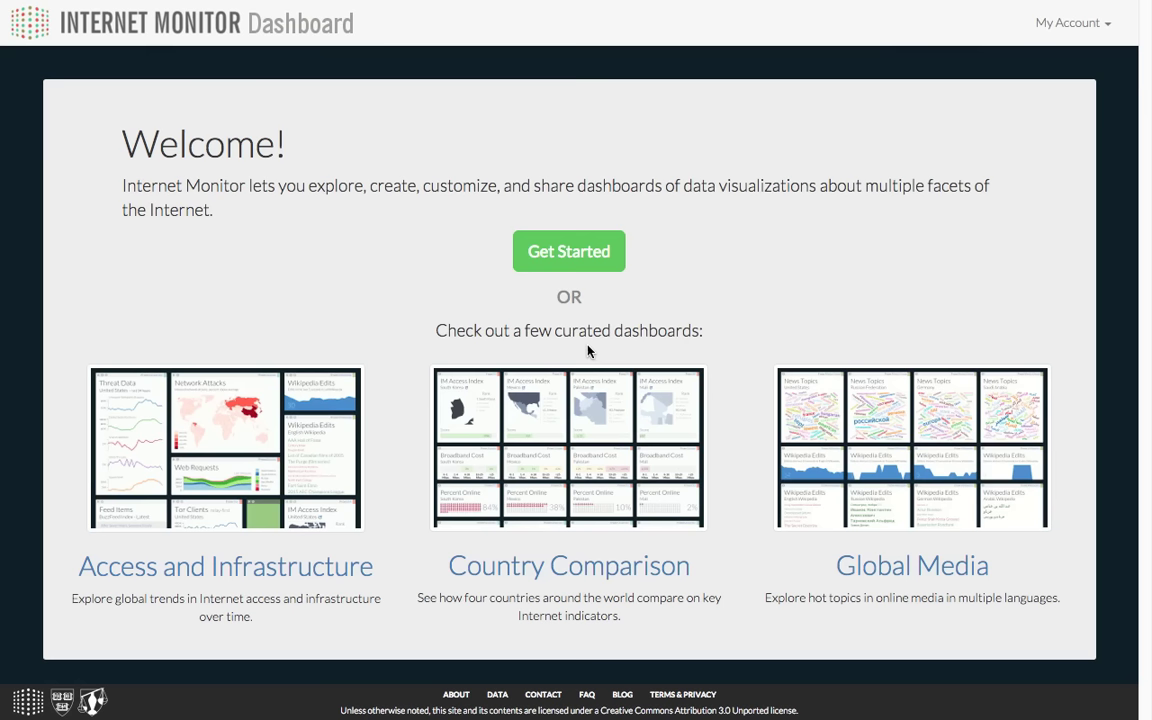
pyautogui.click(590, 258)
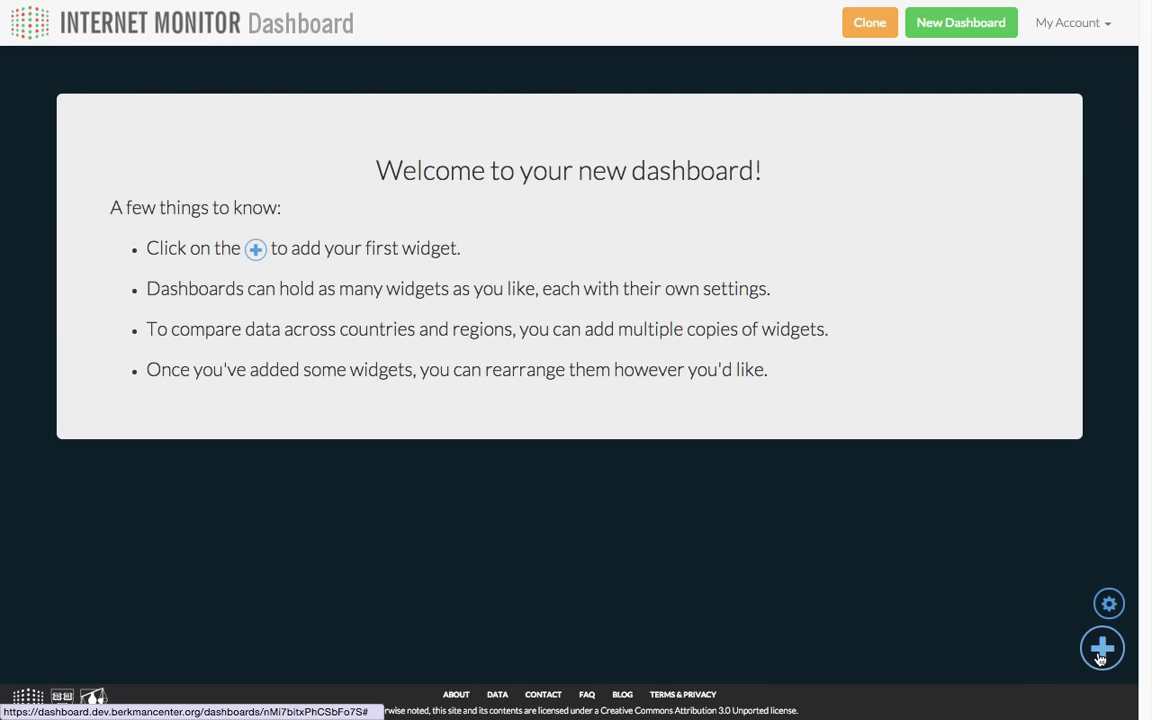
# Step: Browse the widget catalogue sorted by category, data provider, type, most recent, then name
pyautogui.click(1101, 650)
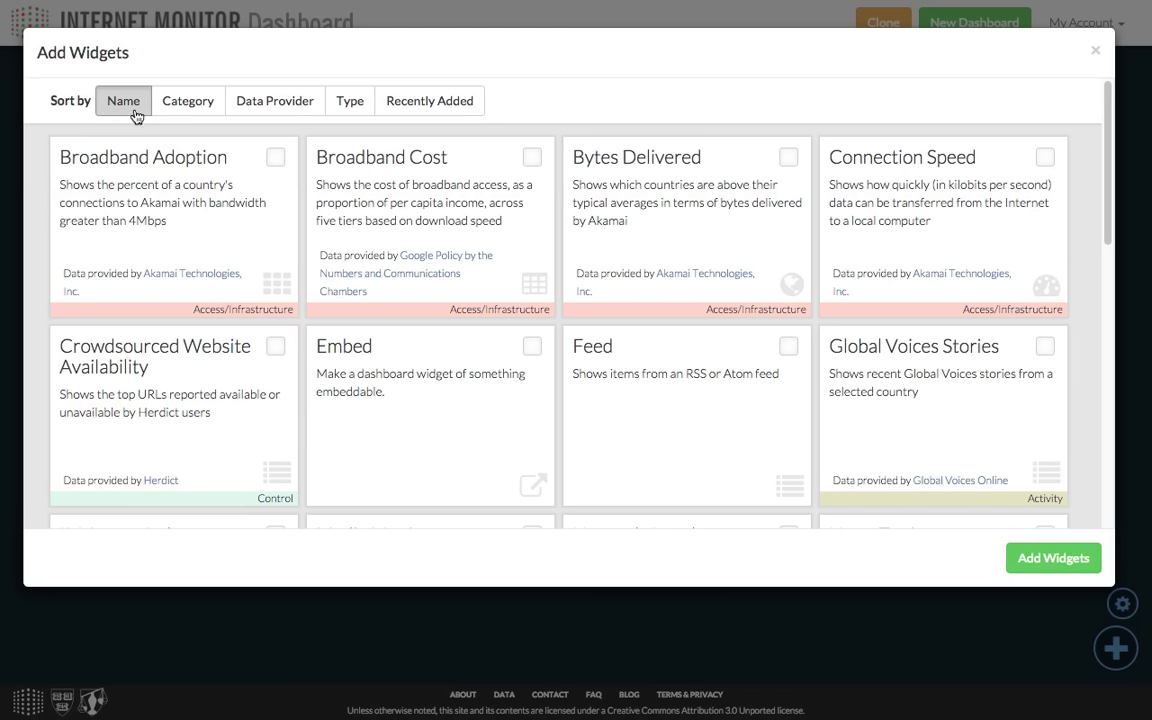
pyautogui.click(185, 108)
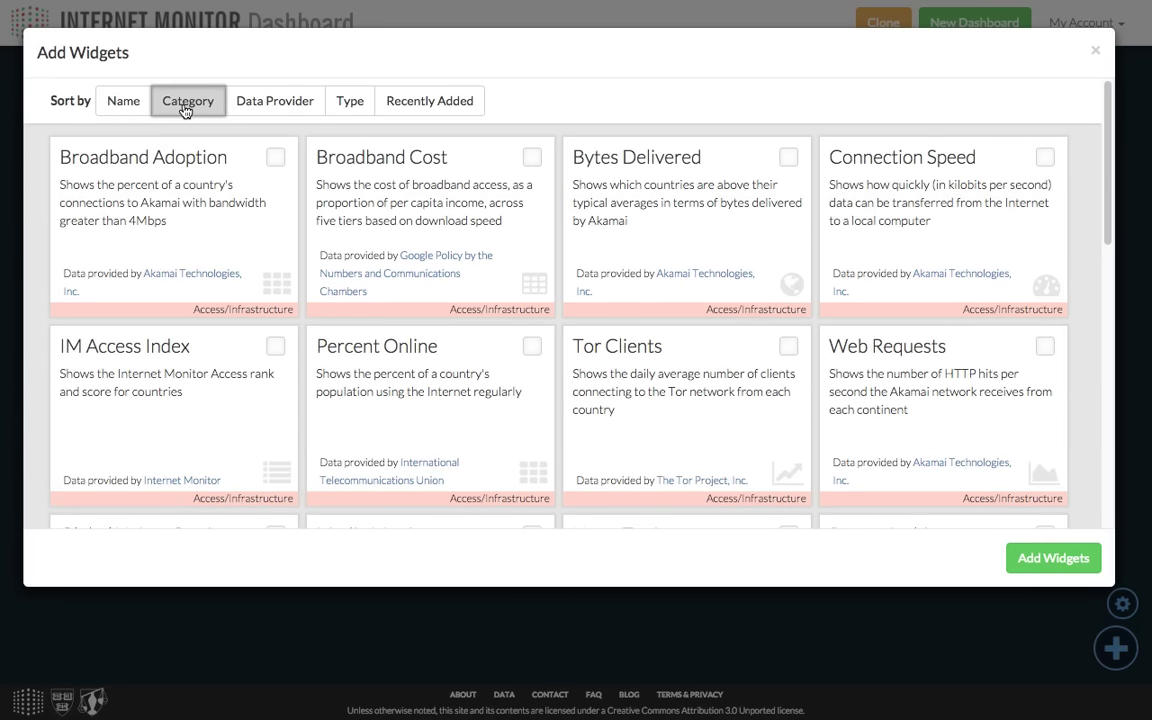
pyautogui.scroll(-5, 224, 314)
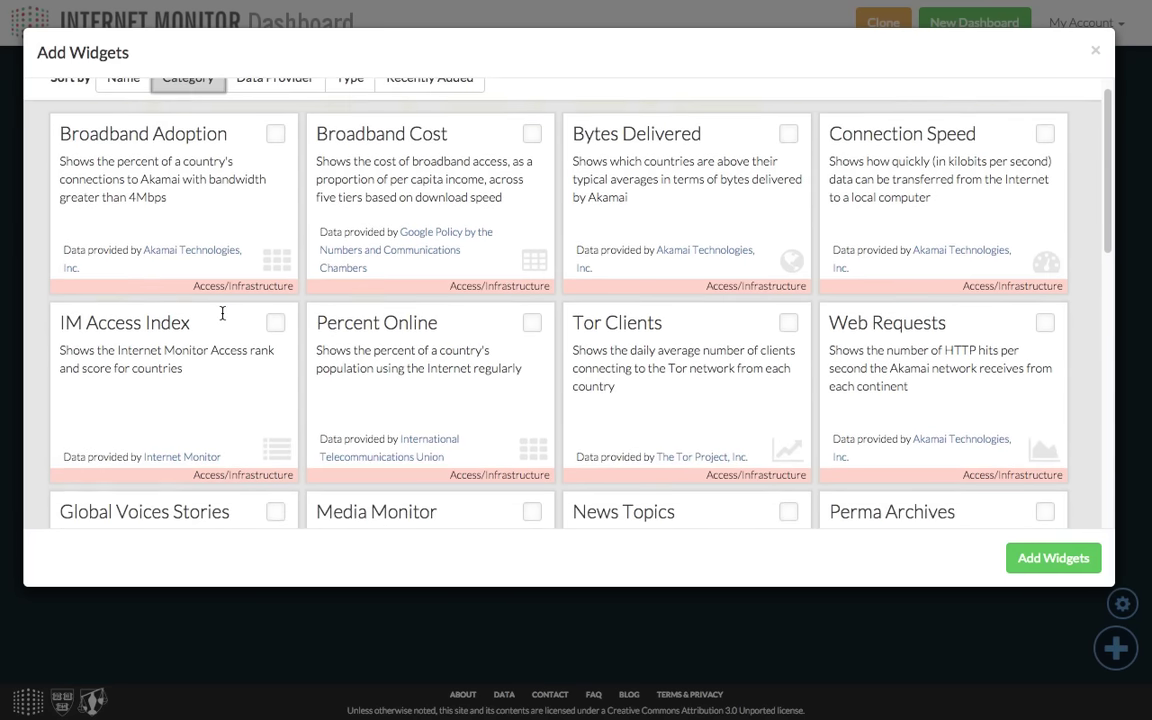
pyautogui.scroll(-6, 272, 384)
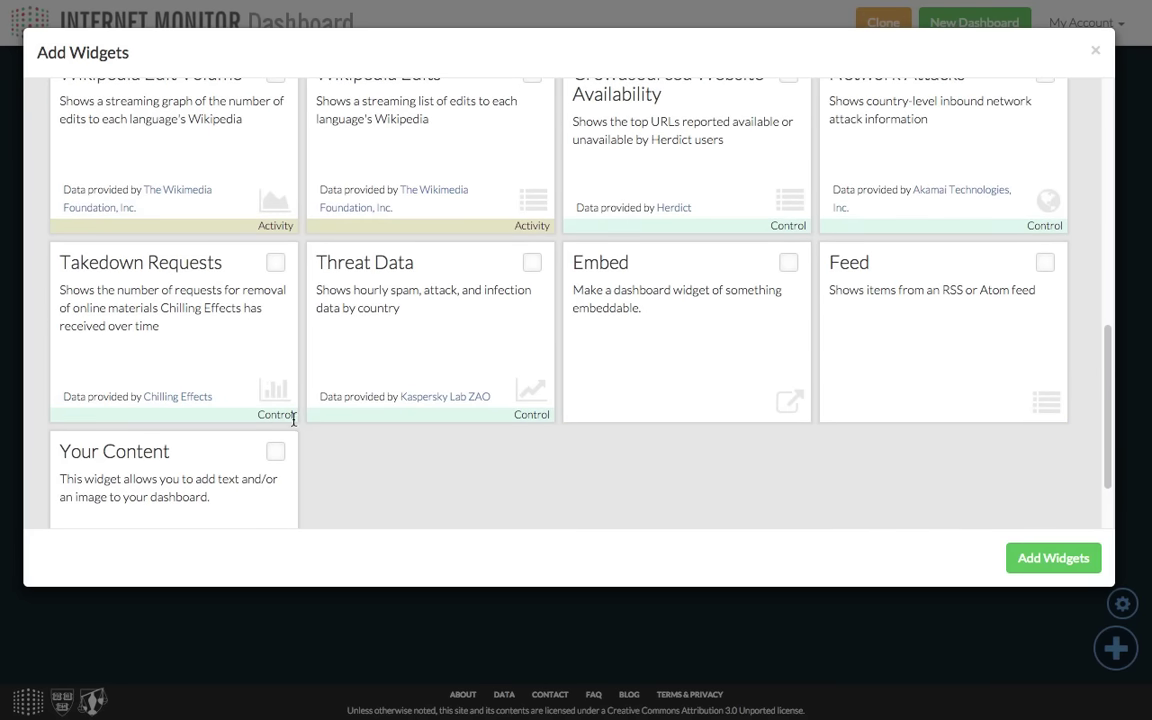
pyautogui.scroll(12, 294, 420)
pyautogui.click(276, 105)
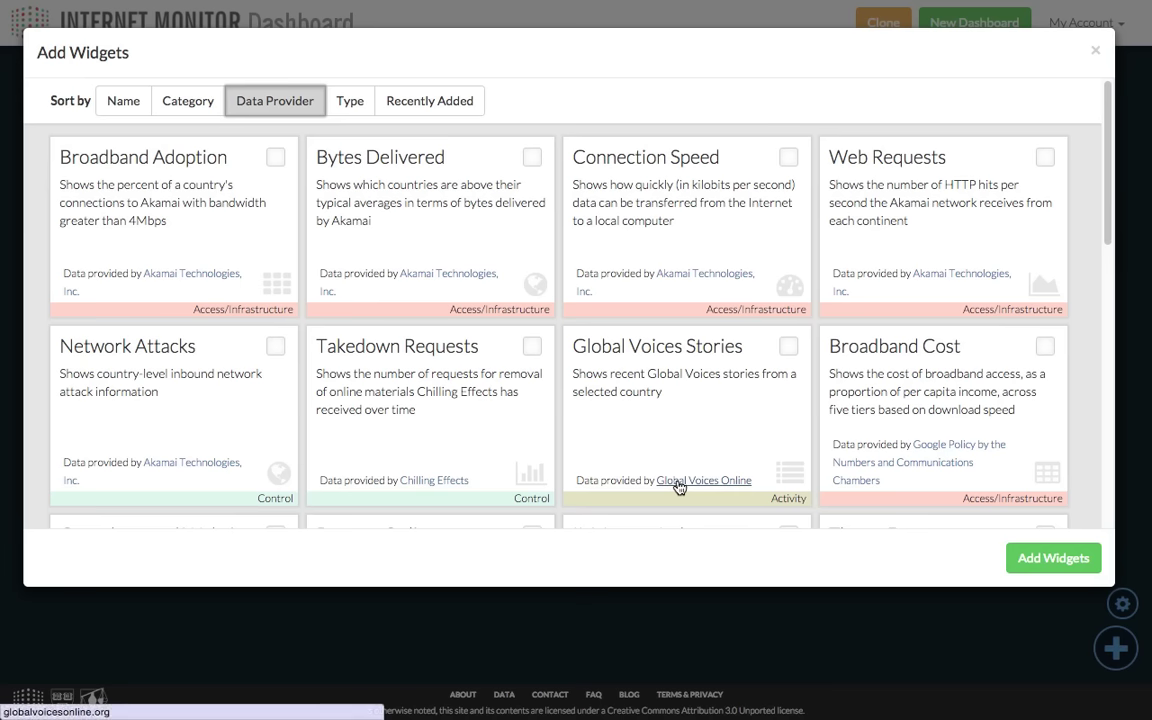
pyautogui.click(360, 104)
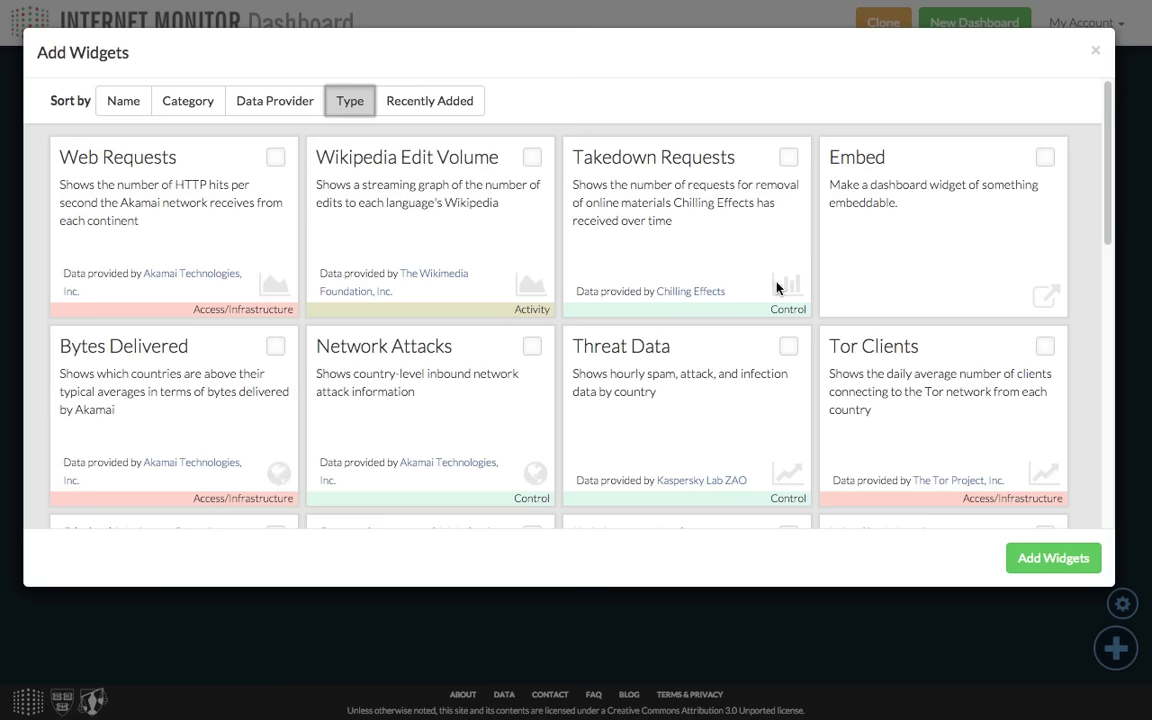
pyautogui.click(424, 97)
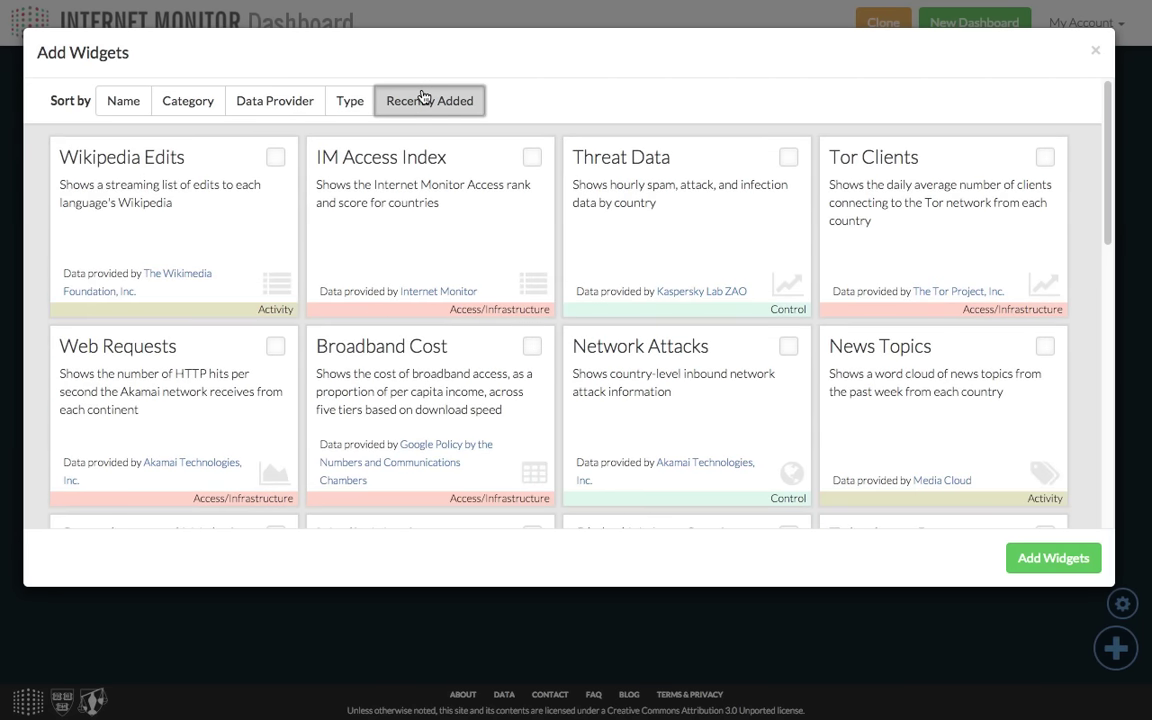
pyautogui.click(116, 102)
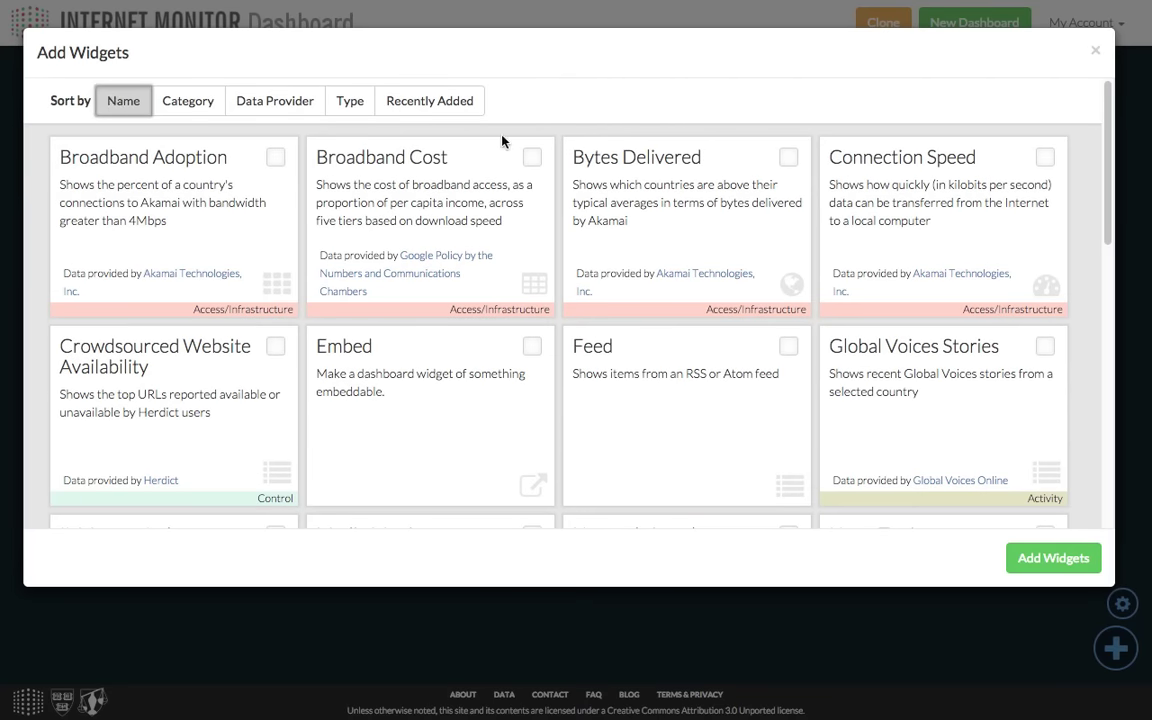
# Step: Add the Broadband Cost, Feed, Network Attacks, Tor Clients and Wikipedia Edits widgets
pyautogui.click(531, 160)
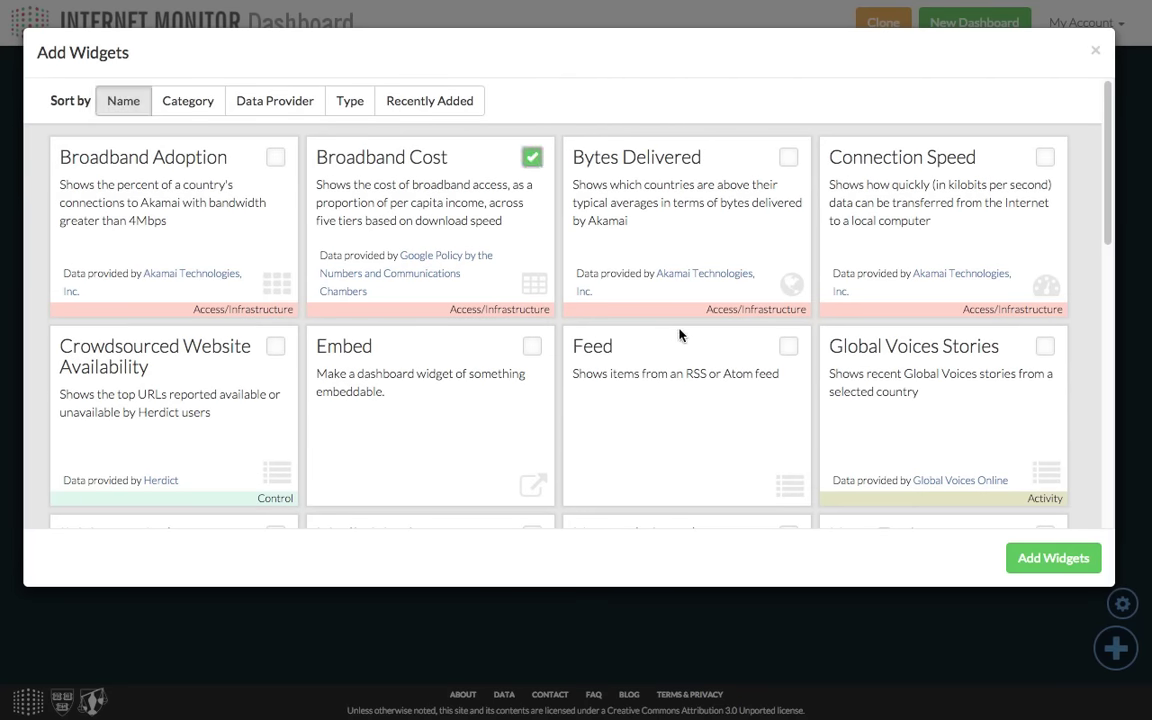
pyautogui.click(788, 346)
pyautogui.scroll(-2, 668, 377)
pyautogui.scroll(-2, 668, 377)
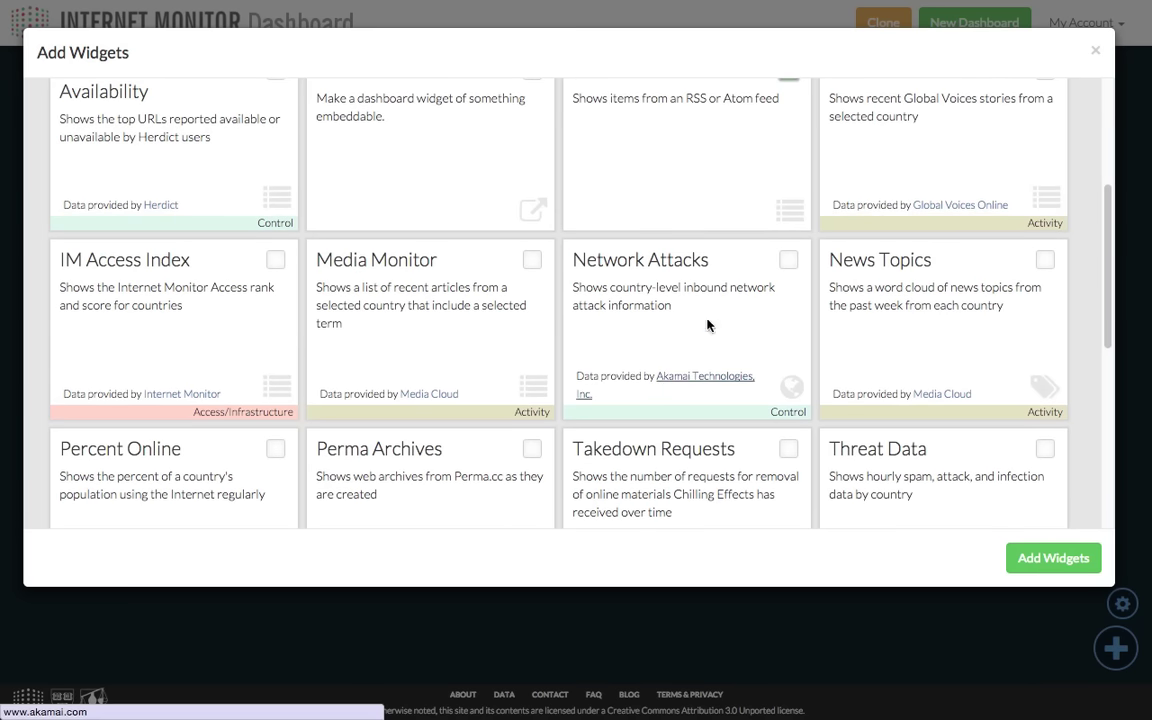
pyautogui.click(789, 261)
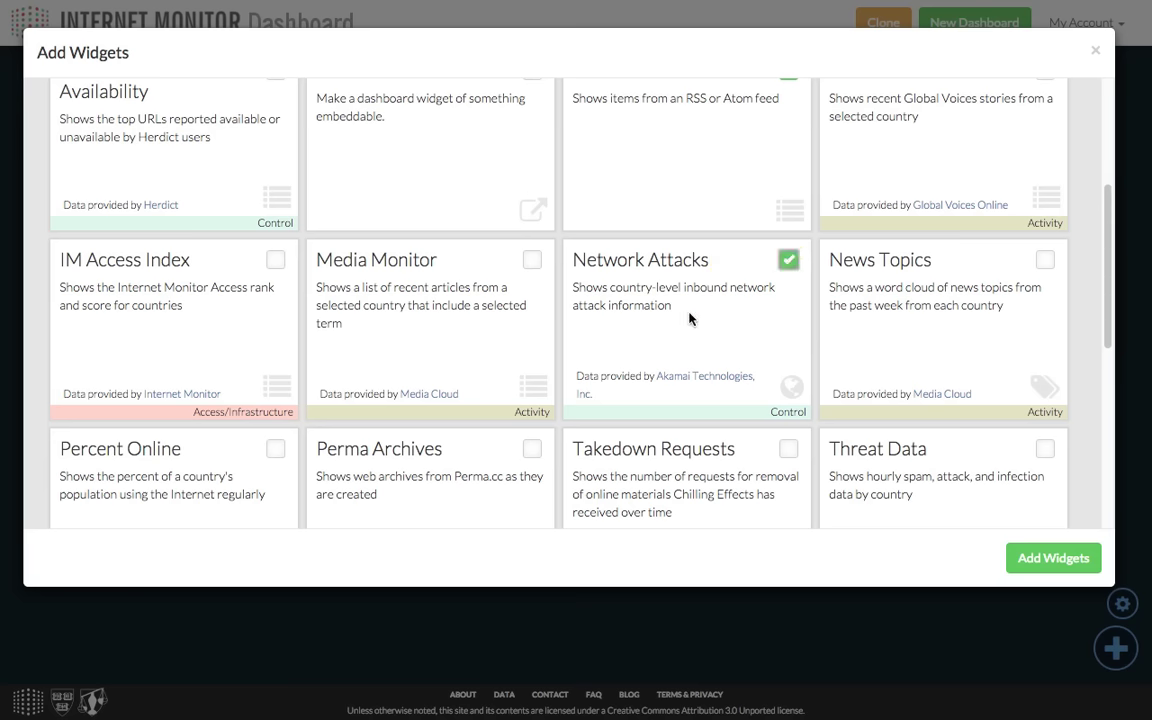
pyautogui.scroll(-2, 689, 316)
pyautogui.click(276, 462)
pyautogui.click(1043, 463)
pyautogui.click(1036, 563)
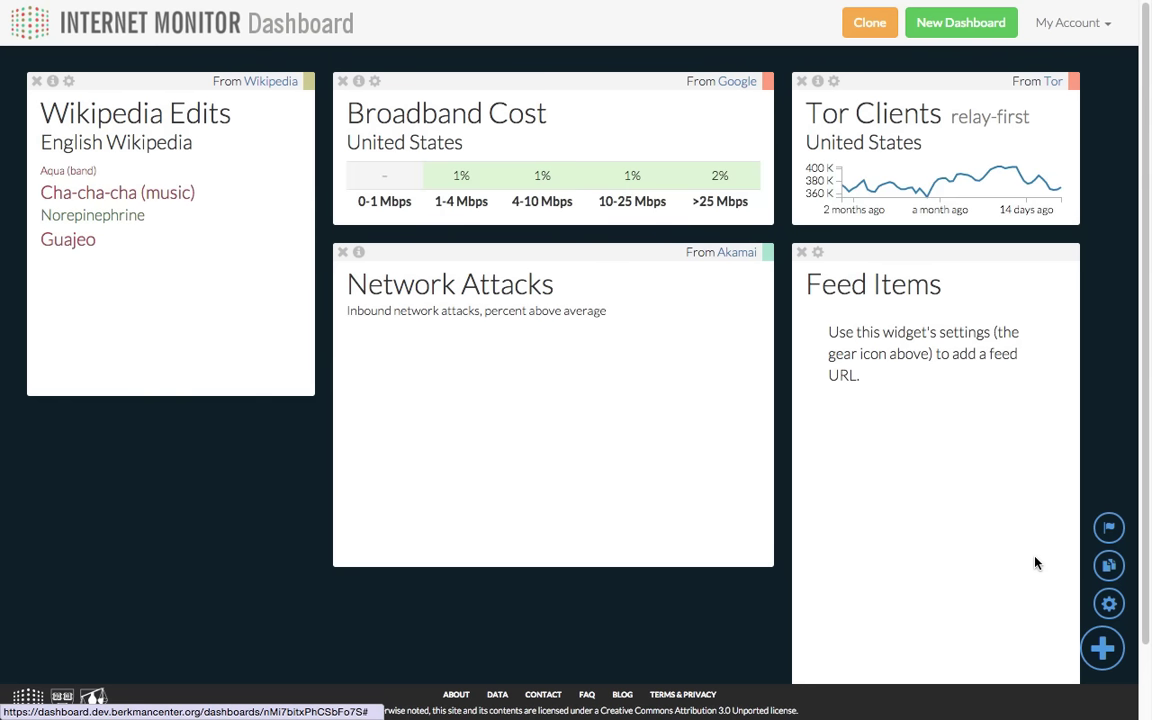
# Step: Drag Tor Clients beneath Wikipedia Edits and keep Broadband Cost in the top slot above Network Attacks
pyautogui.moveTo(967, 85); pyautogui.dragTo(193, 422)
pyautogui.moveTo(512, 72); pyautogui.dragTo(510, 572)
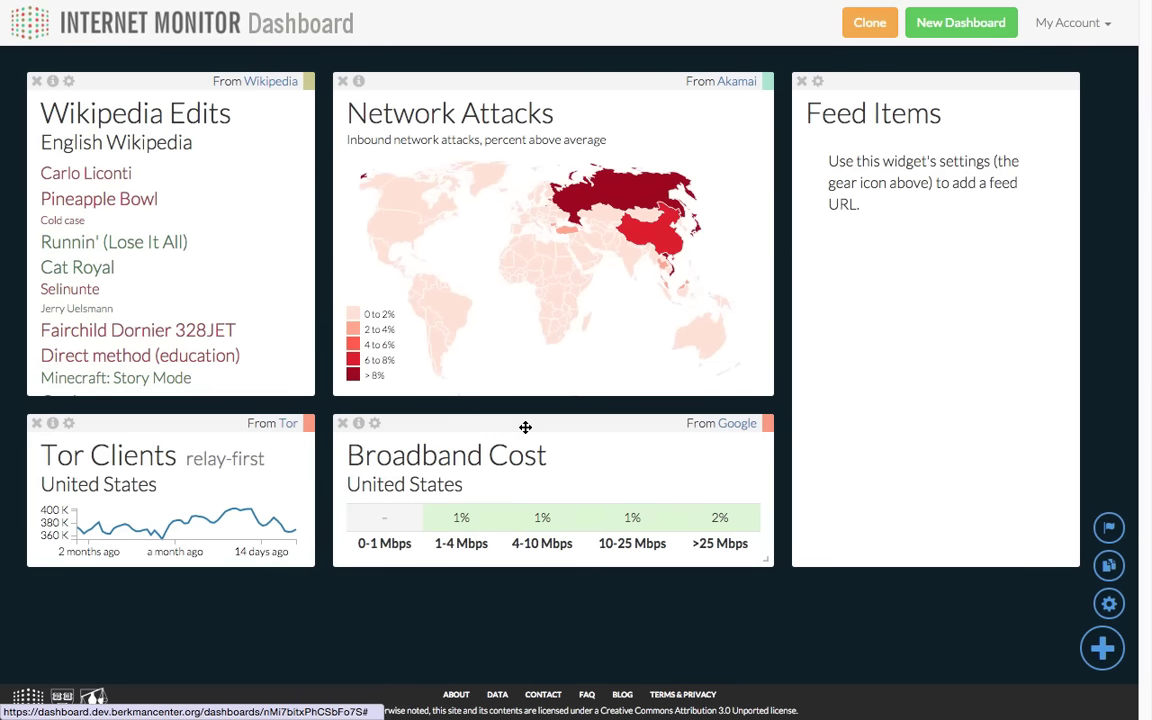
pyautogui.moveTo(522, 424); pyautogui.dragTo(519, 100)
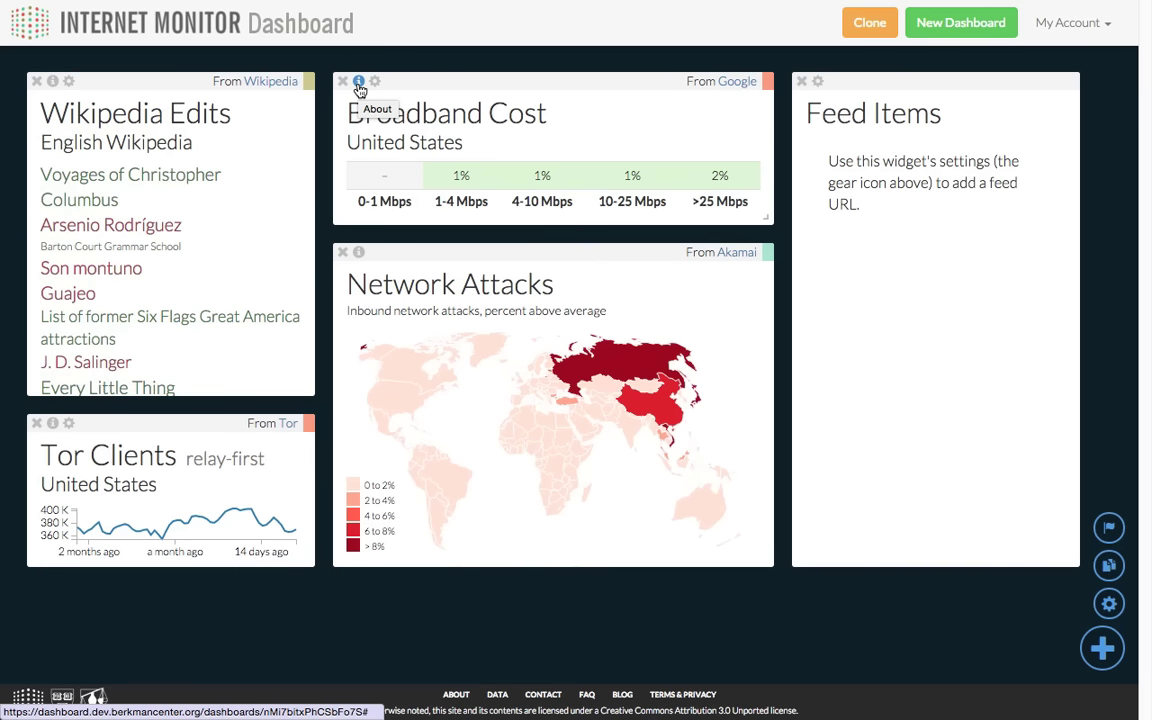
pyautogui.click(360, 253)
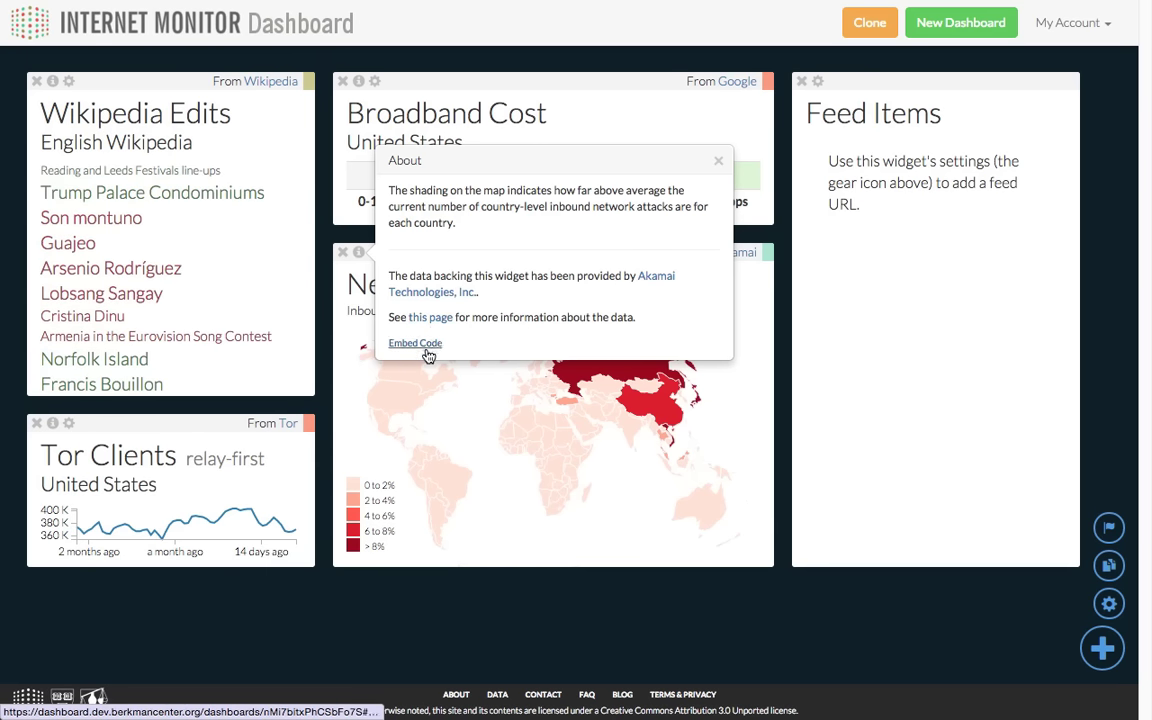
pyautogui.click(427, 355)
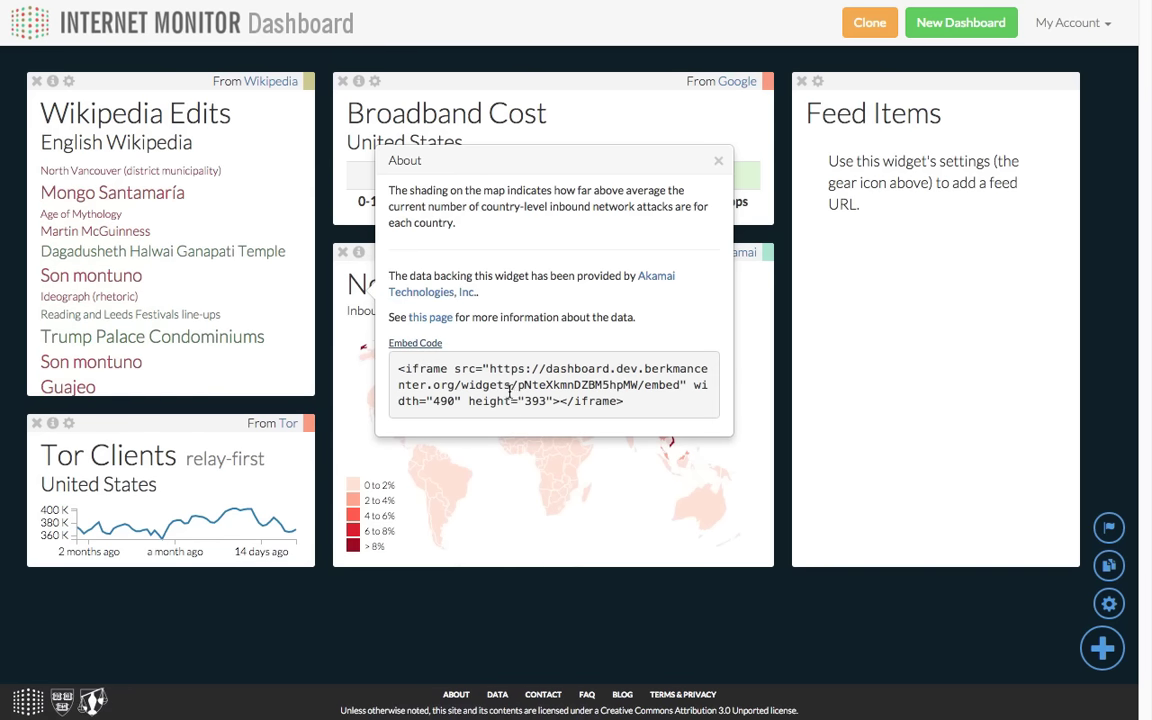
pyautogui.click(718, 160)
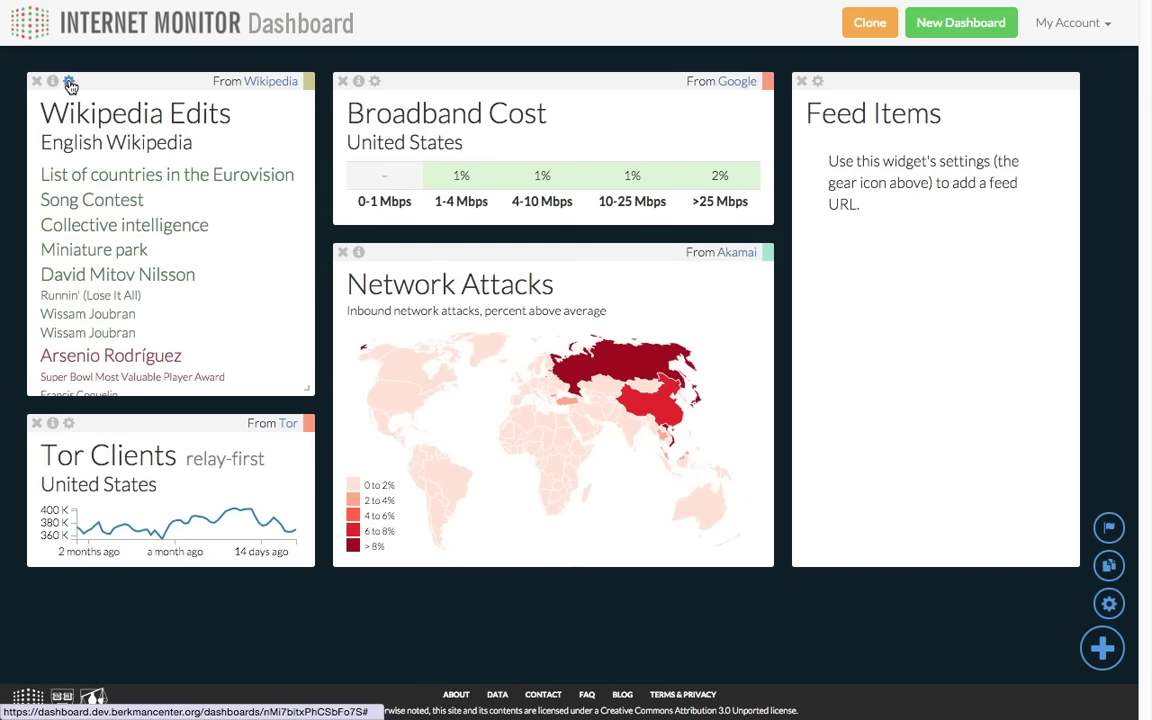
# Step: Switch the Wikipedia Edits widget's wiki language to Spanish and save it
pyautogui.click(68, 81)
pyautogui.click(145, 139)
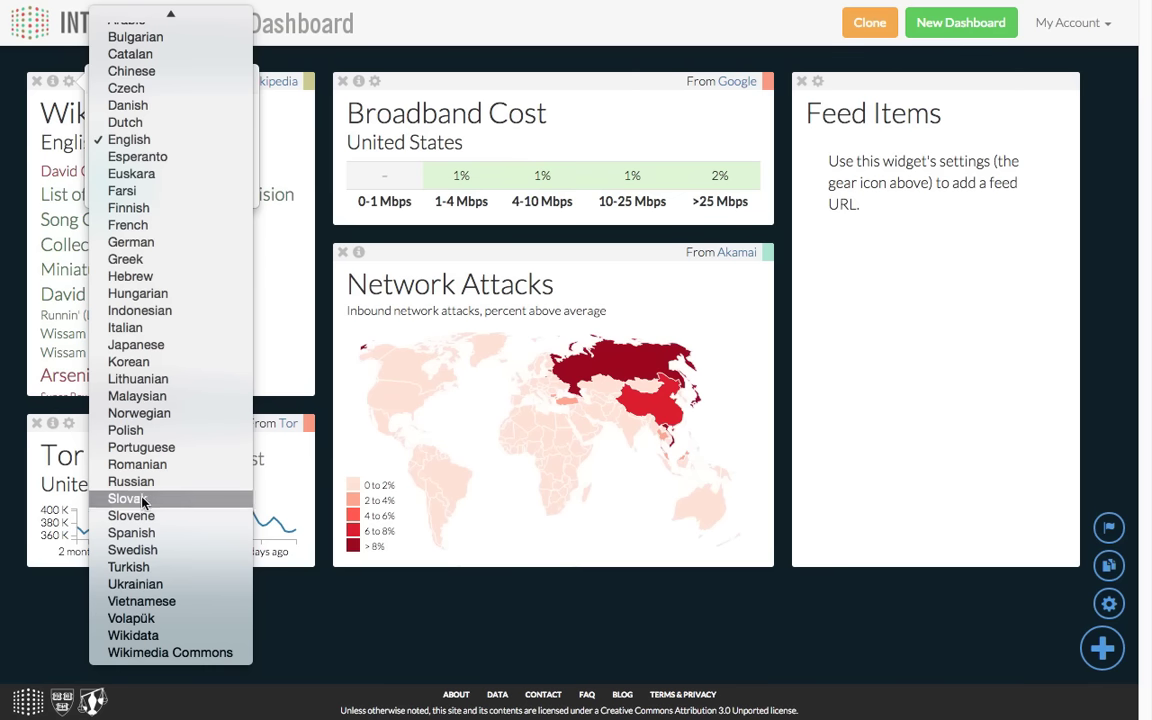
pyautogui.press('Escape')
pyautogui.click(123, 183)
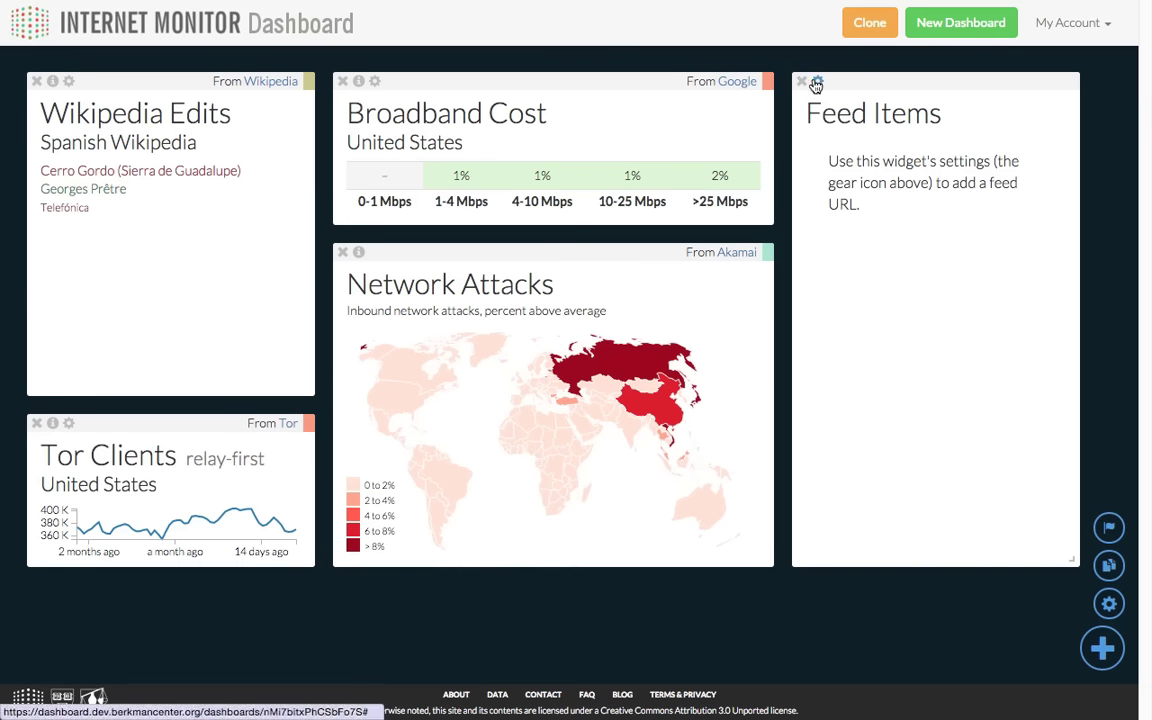
pyautogui.click(819, 84)
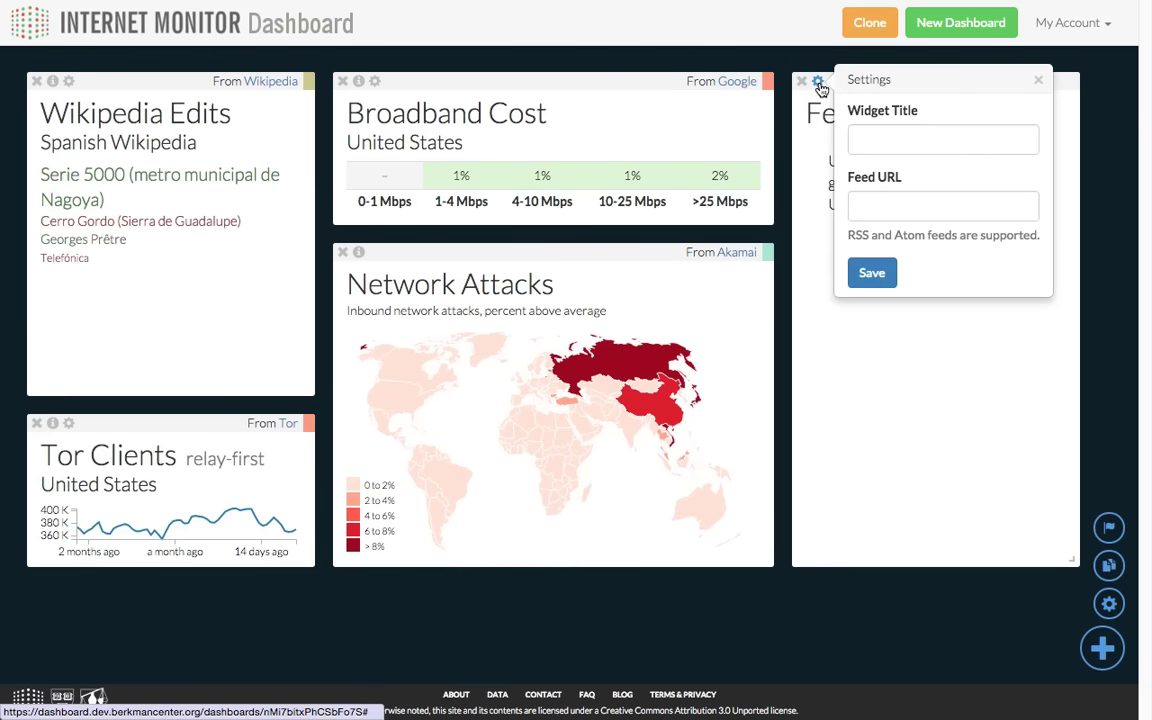
pyautogui.click(866, 142)
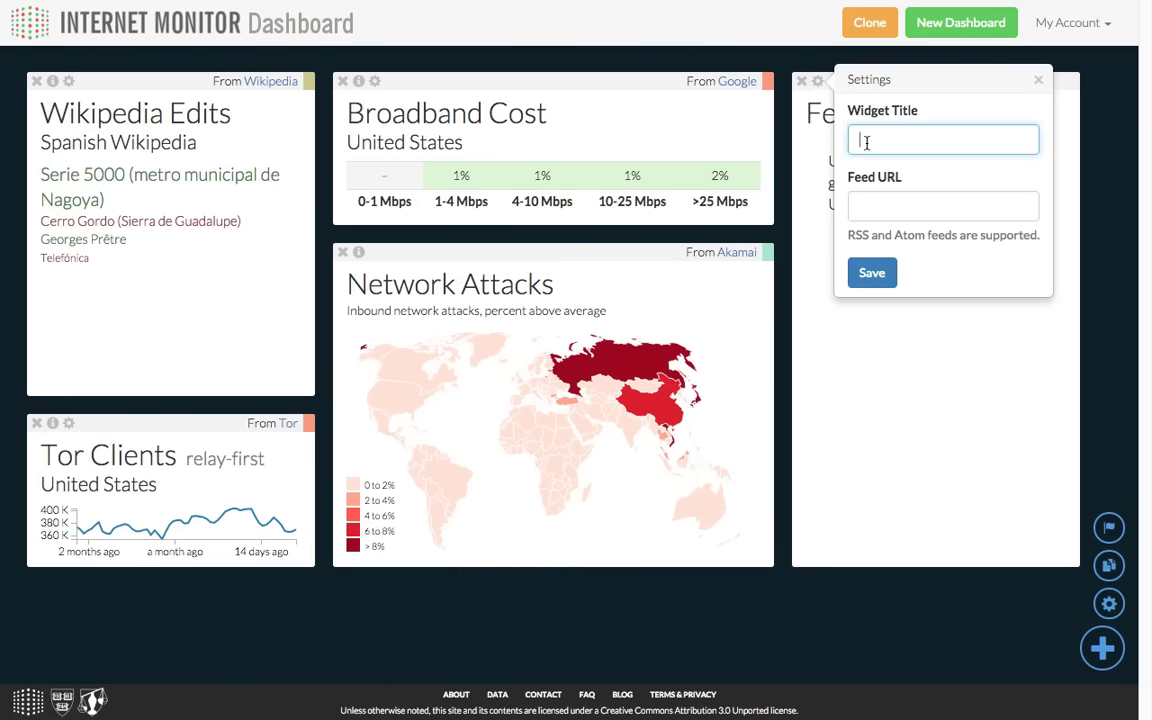
pyautogui.write('Spanish Citizen Media')
pyautogui.click(939, 204)
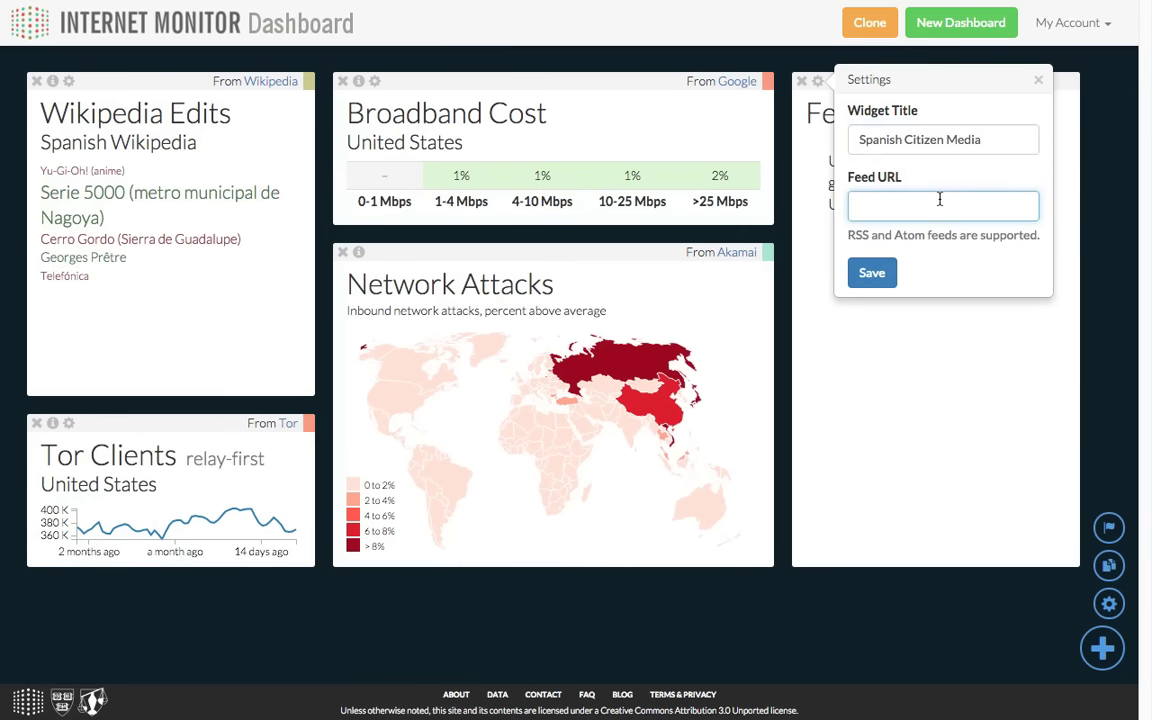
pyautogui.write('https://es')
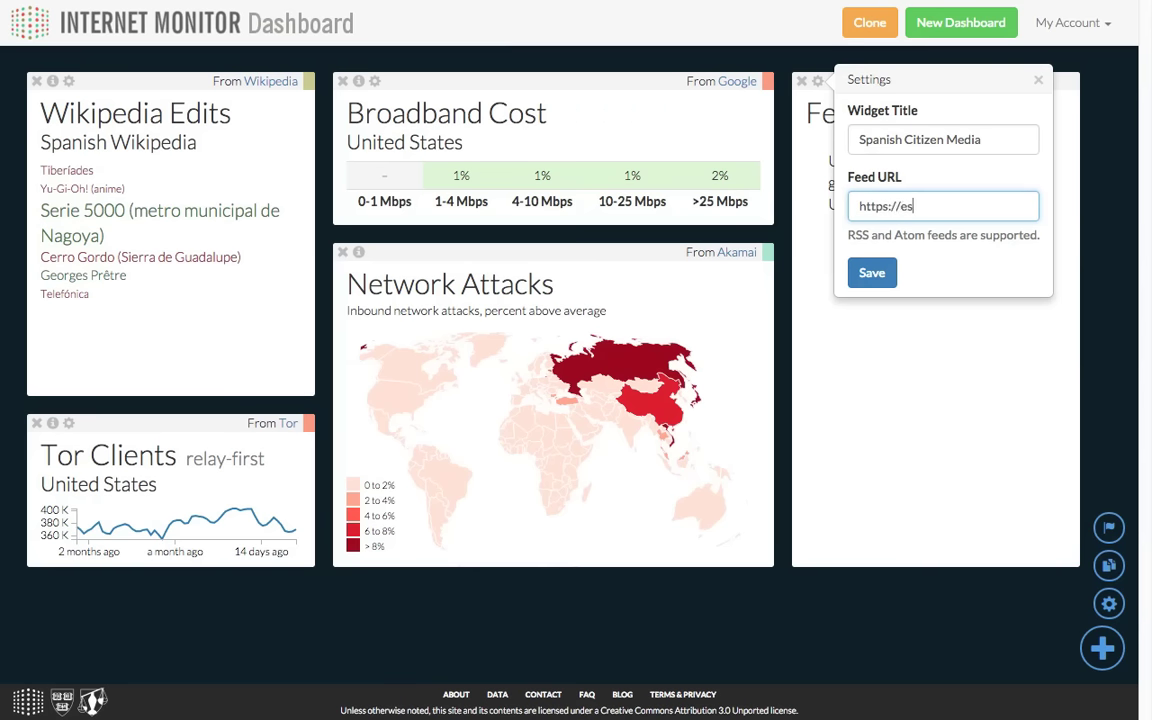
pyautogui.write('.globalvoices.org/feed/')
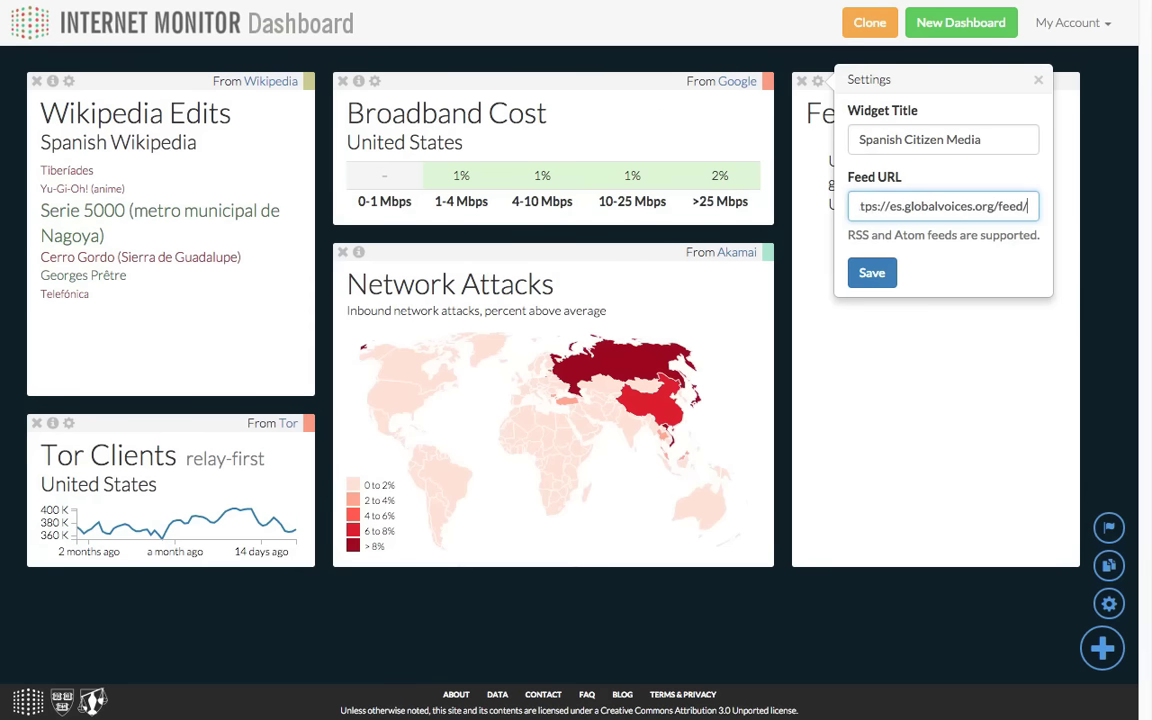
pyautogui.click(872, 274)
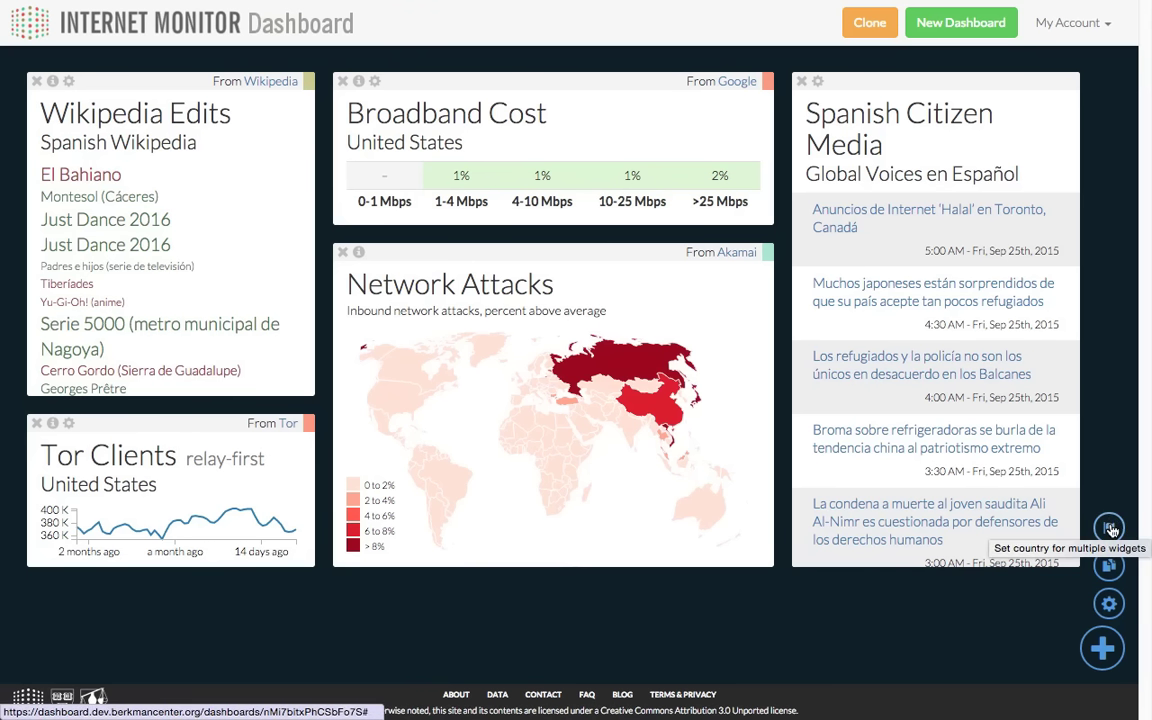
# Step: Set the country of both the Broadband Cost and Tor Clients widgets to Spain in one batch change
pyautogui.click(1109, 528)
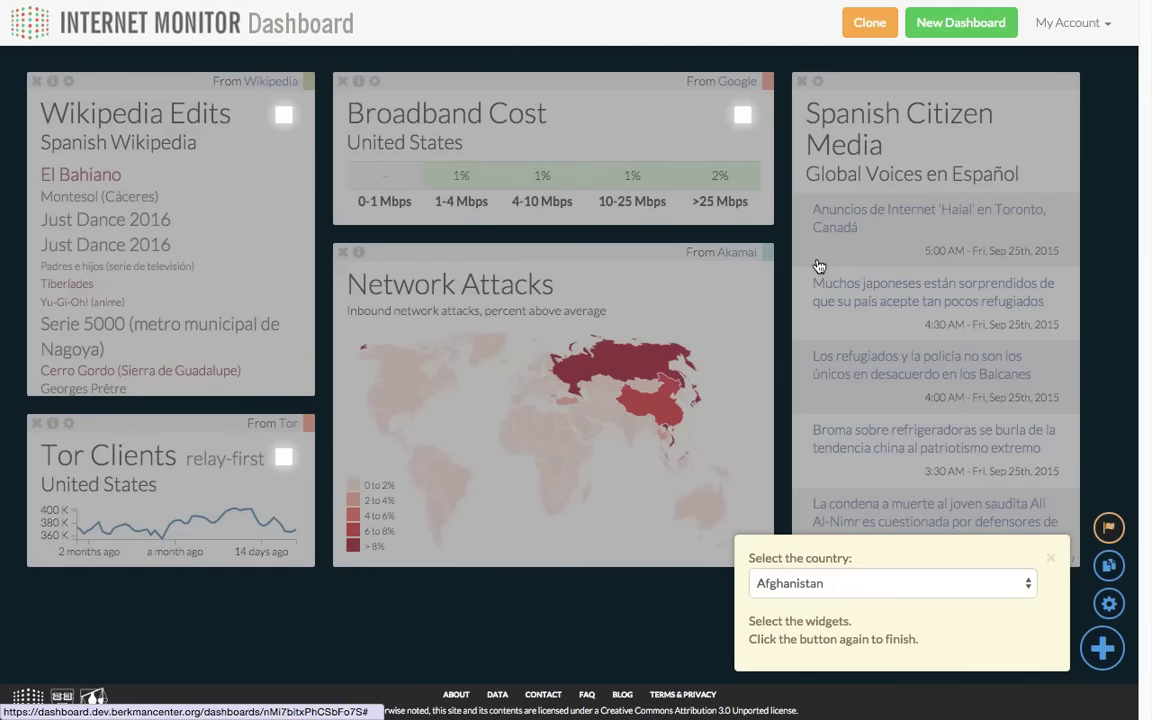
pyautogui.click(742, 115)
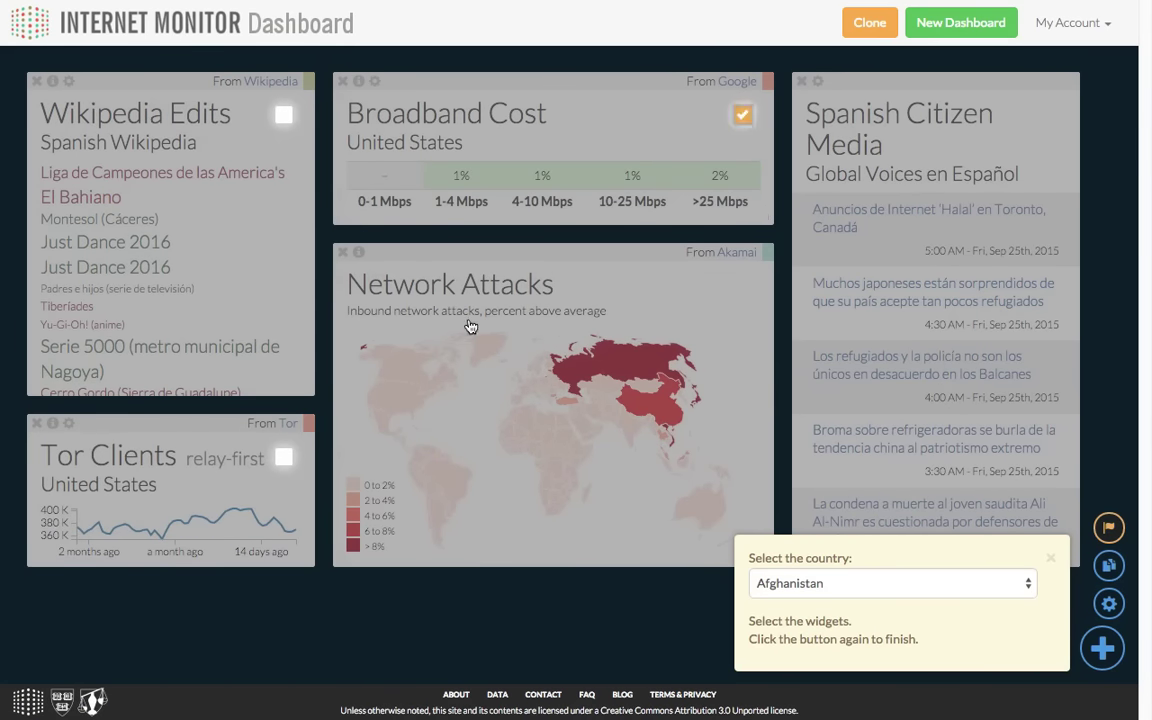
pyautogui.click(284, 457)
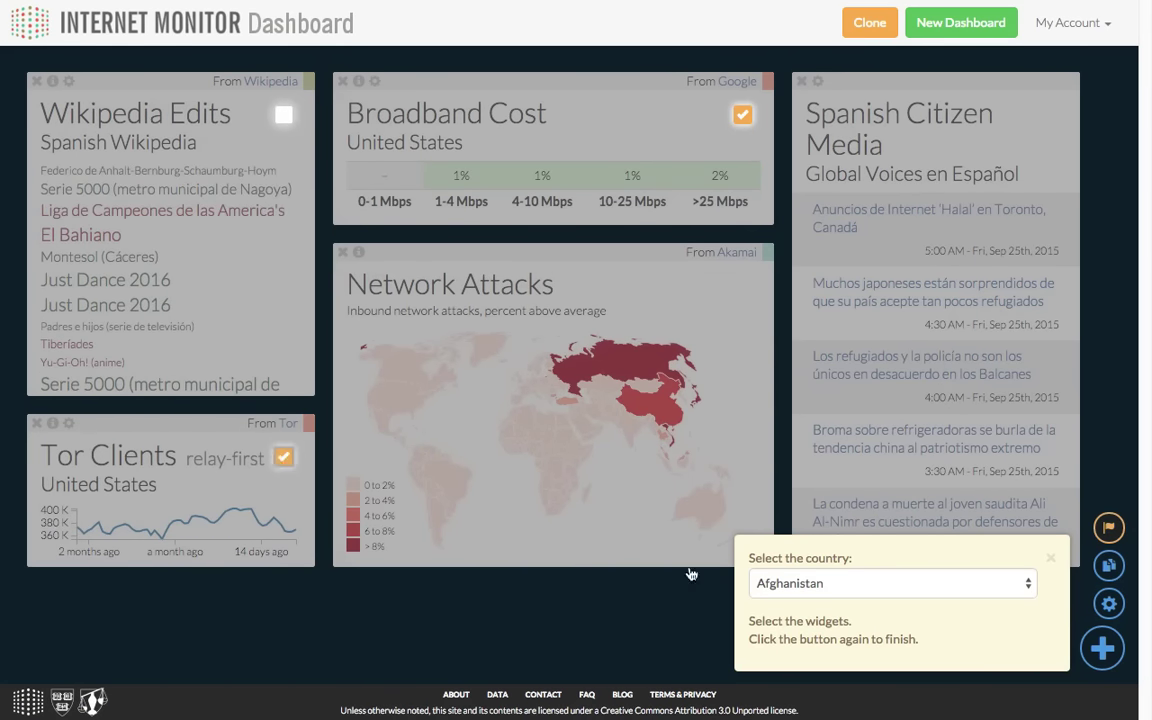
pyautogui.click(783, 582)
pyautogui.write('spain')
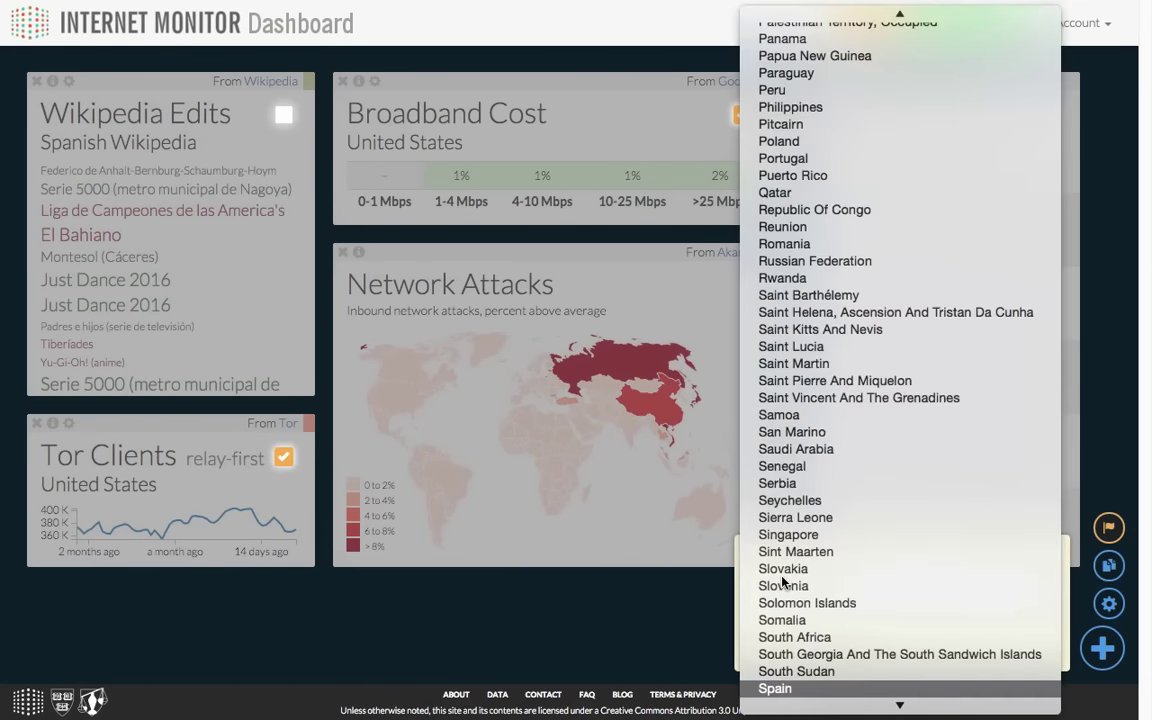
pyautogui.press('Return')
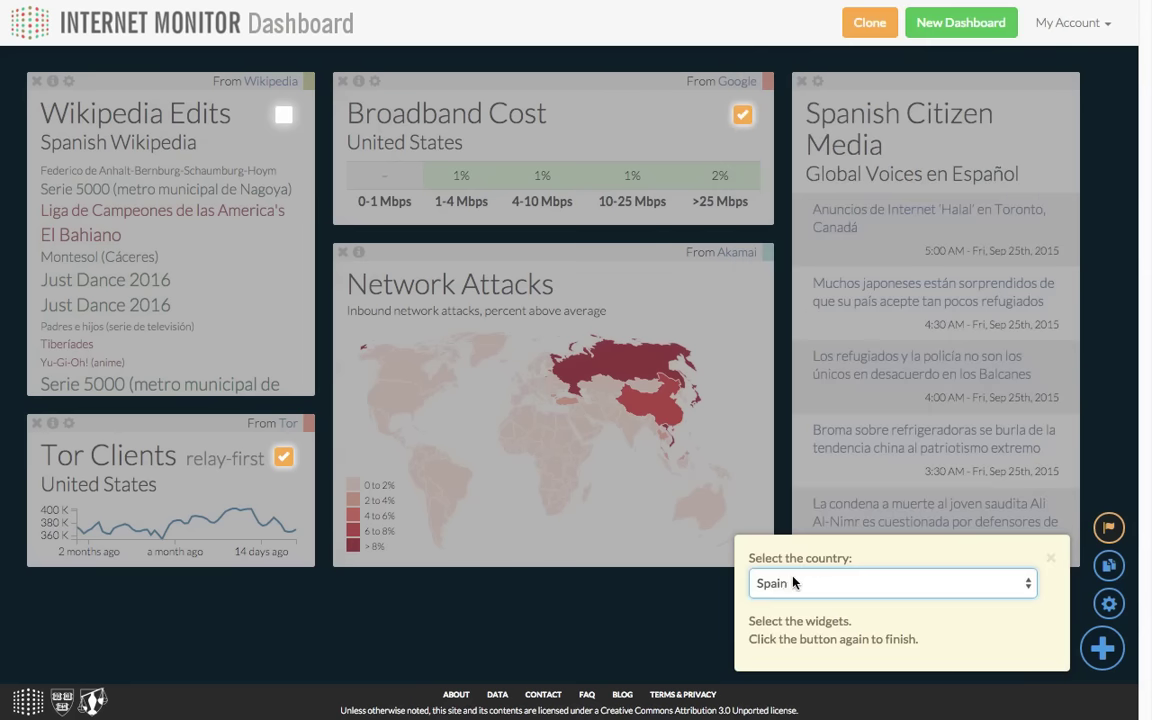
pyautogui.click(1108, 530)
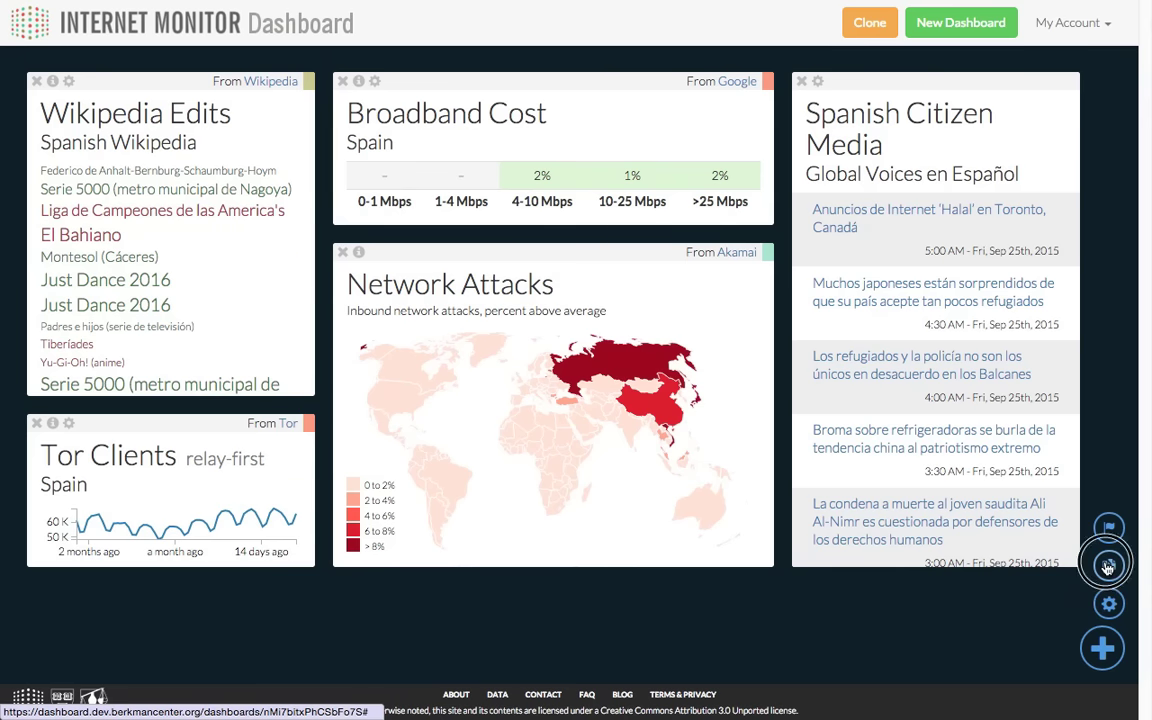
# Step: Duplicate the Tor Clients widget
pyautogui.click(1108, 566)
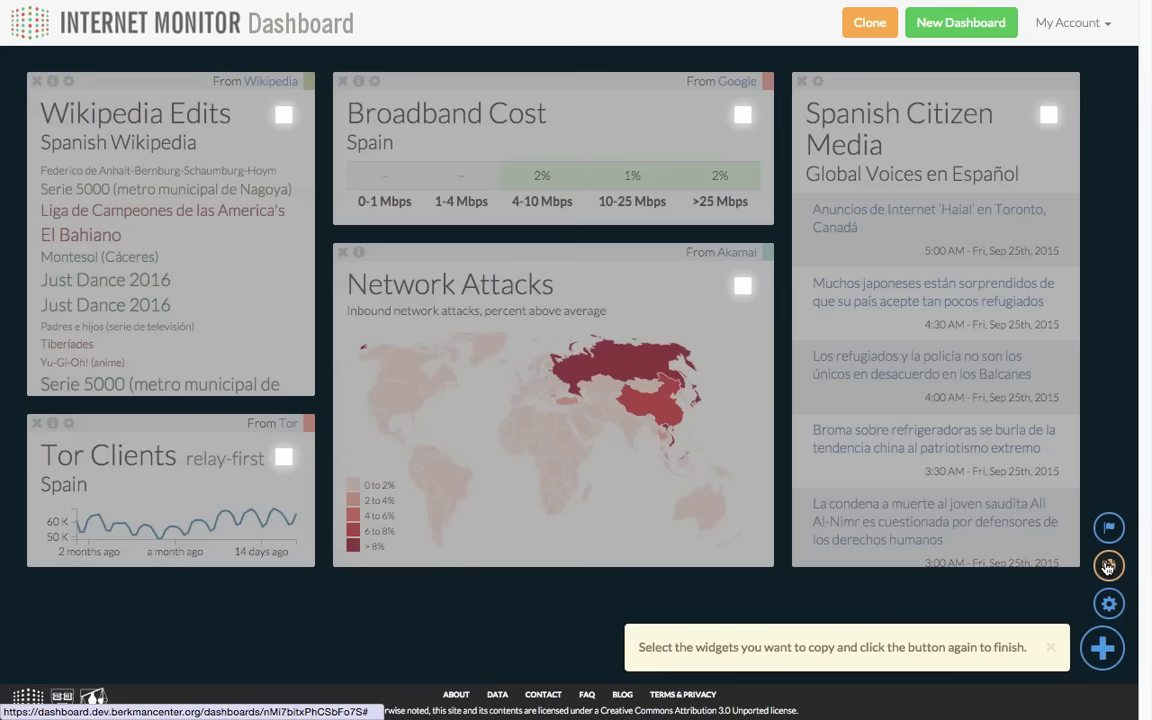
pyautogui.click(283, 458)
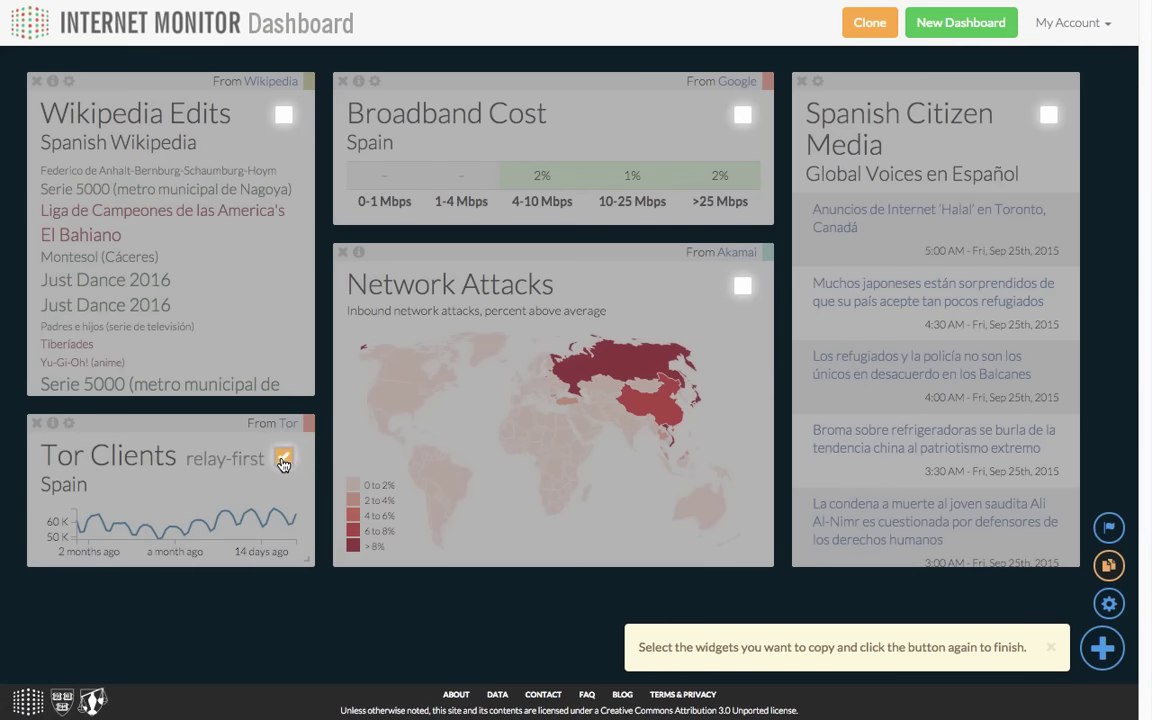
pyautogui.click(1108, 566)
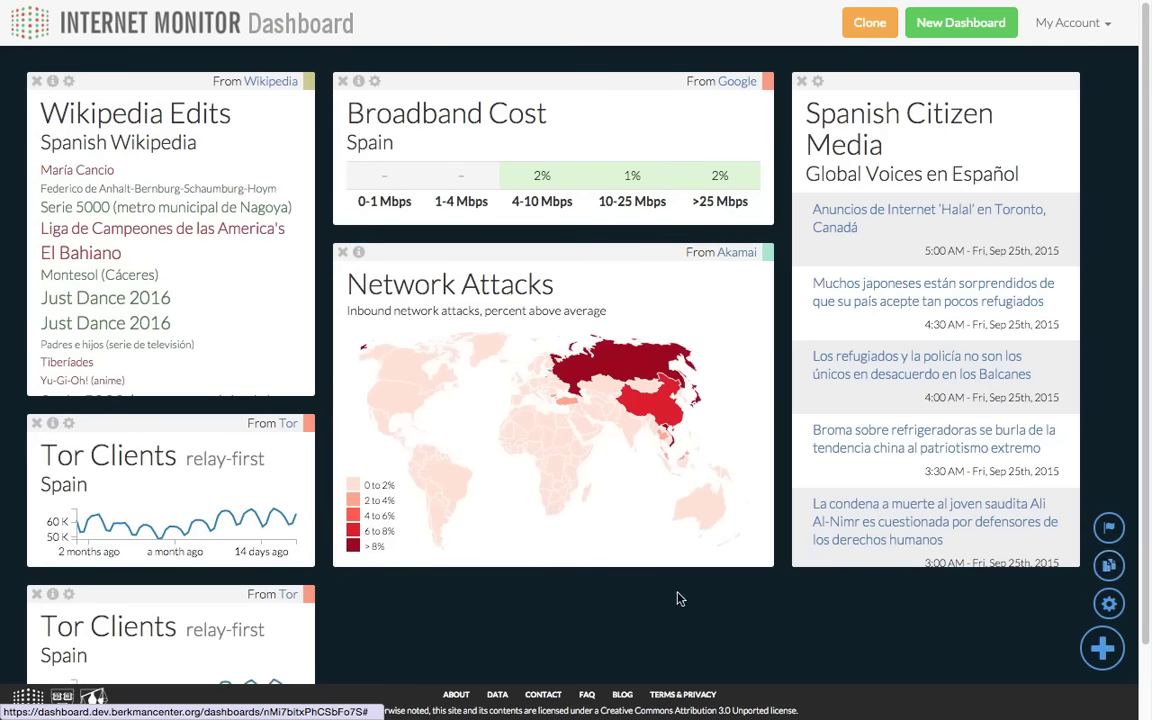
# Step: Set the copied Tor Clients widget to count Bridge clients for Spain and save
pyautogui.scroll(-1, 679, 599)
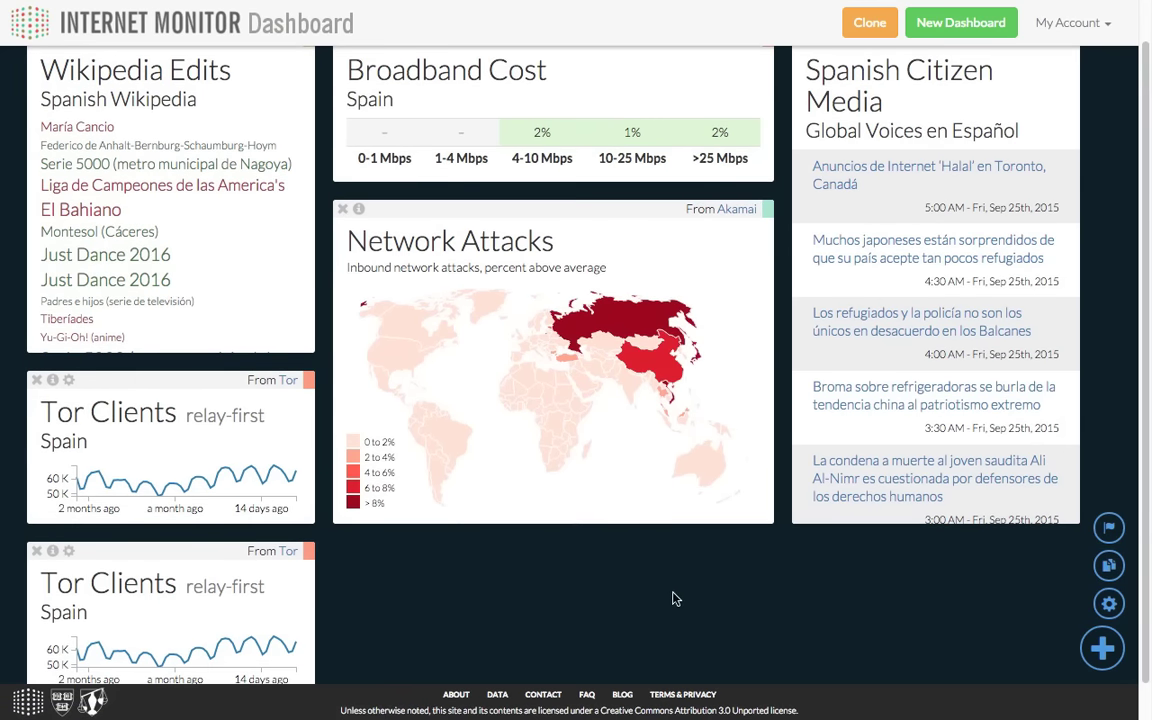
pyautogui.click(68, 551)
pyautogui.click(128, 605)
pyautogui.click(159, 514)
pyautogui.press('Escape')
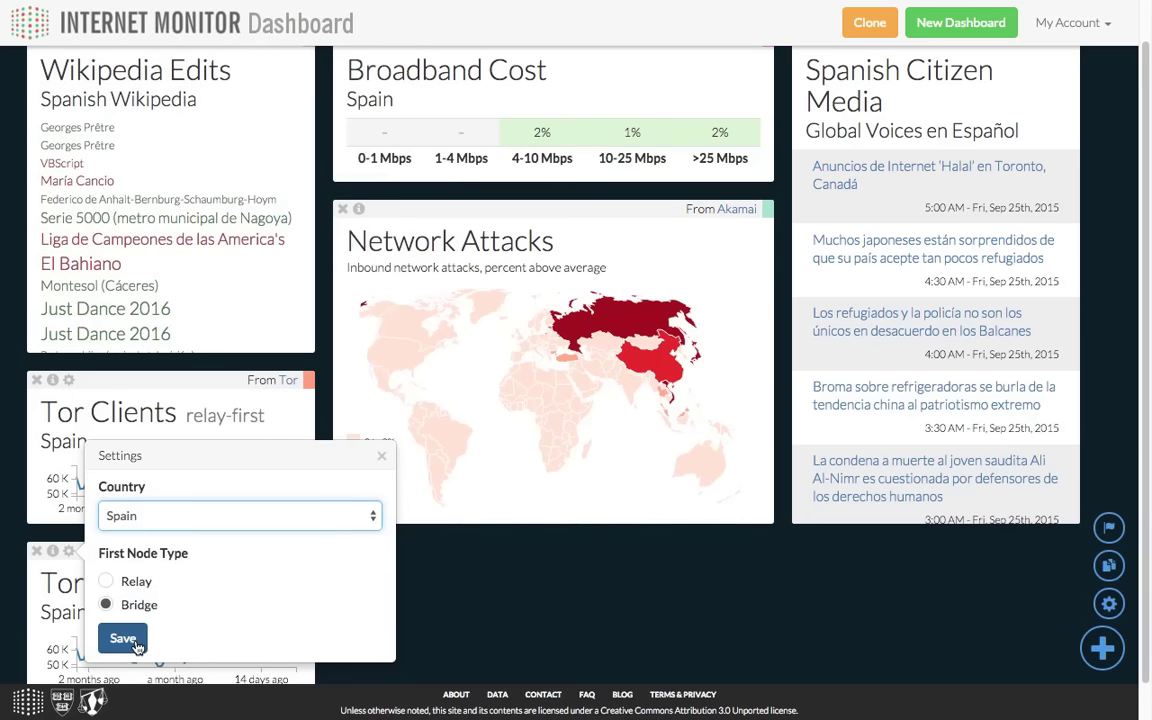
pyautogui.click(126, 639)
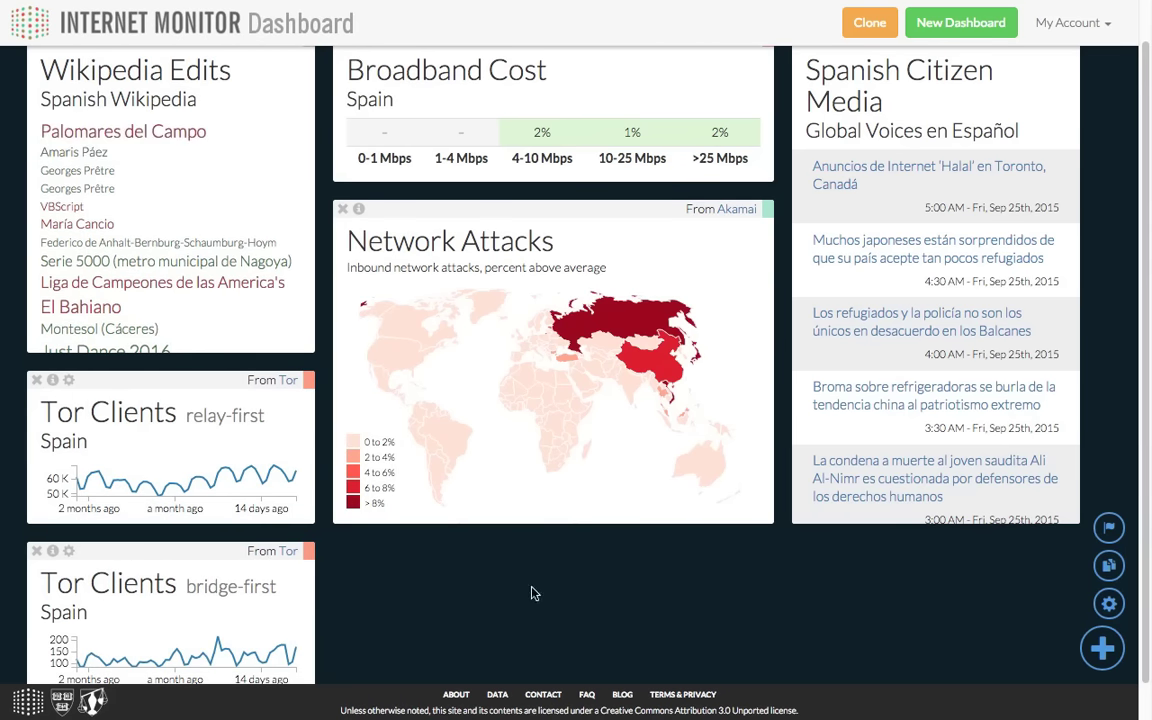
pyautogui.scroll(1, 535, 594)
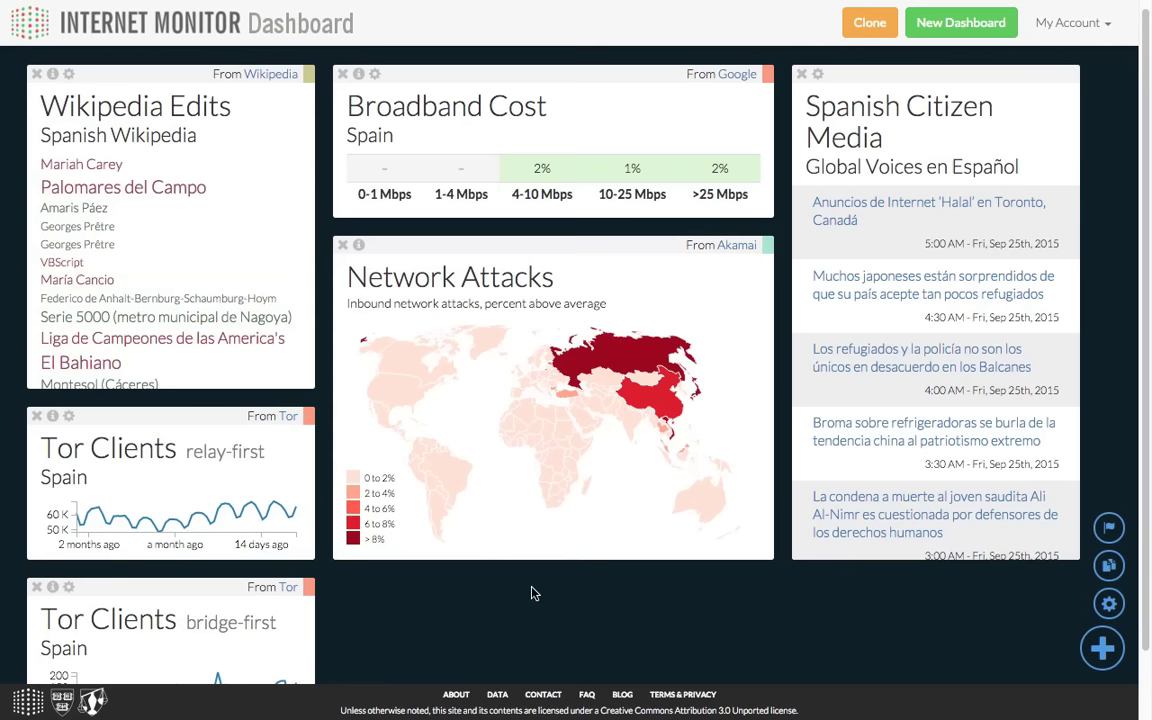
# Step: Open Dashboard Settings, then switch to Safari showing the dashboard signed out
pyautogui.click(1108, 604)
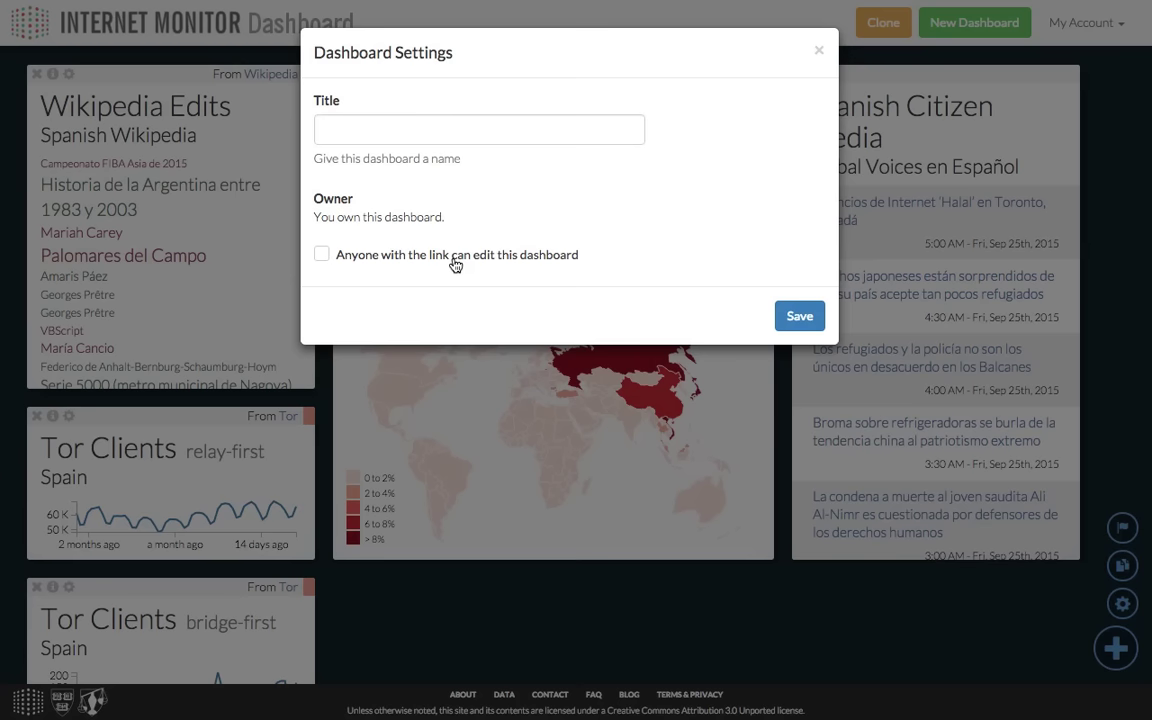
pyautogui.press('super+Tab')
pyautogui.press('super+Tab')
pyautogui.press('super+Tab')
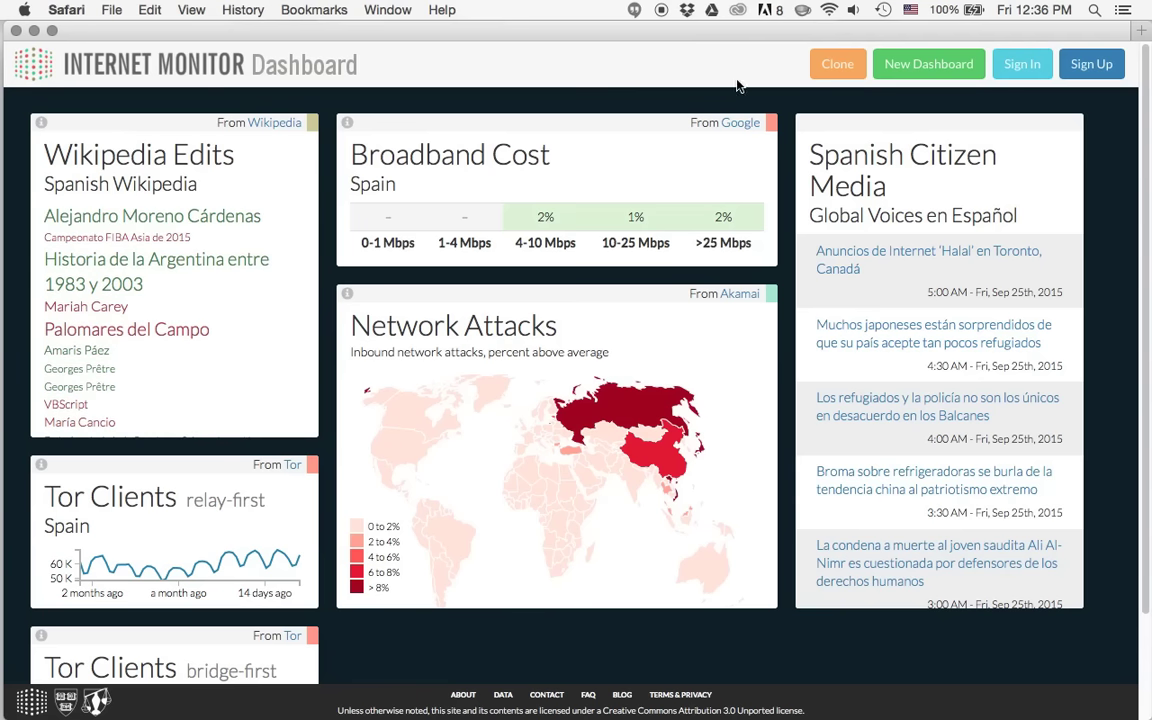
# Step: Clone the shared Spain dashboard into an editable personal copy
pyautogui.click(823, 62)
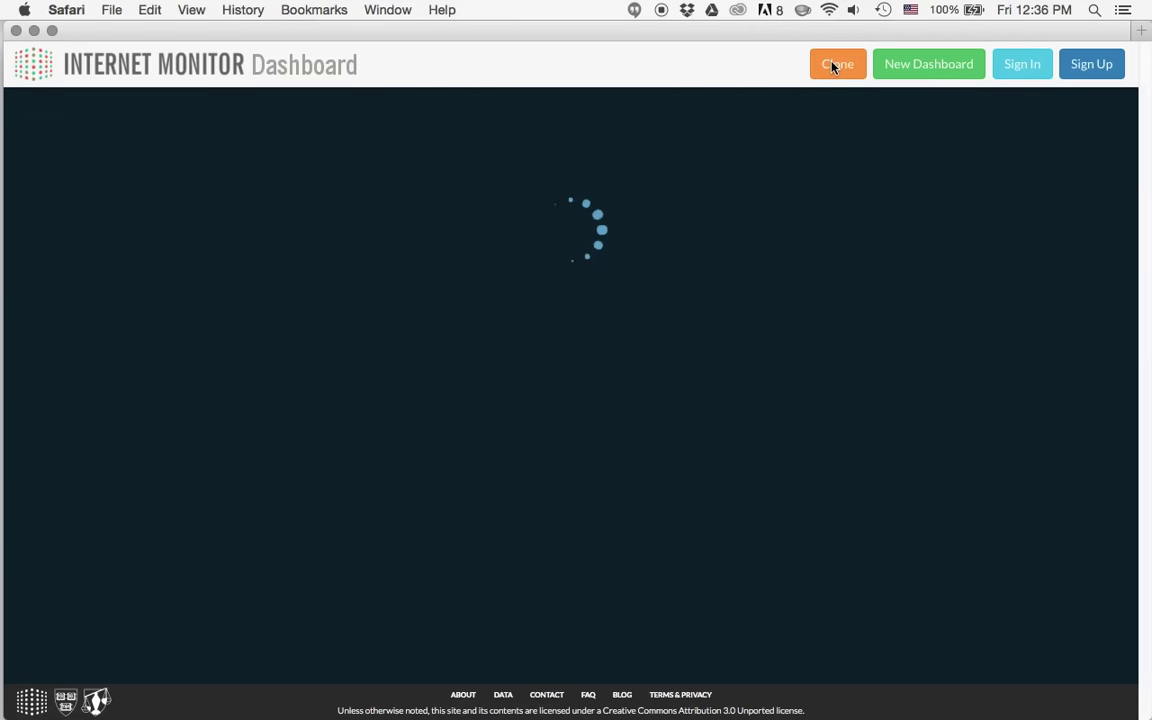